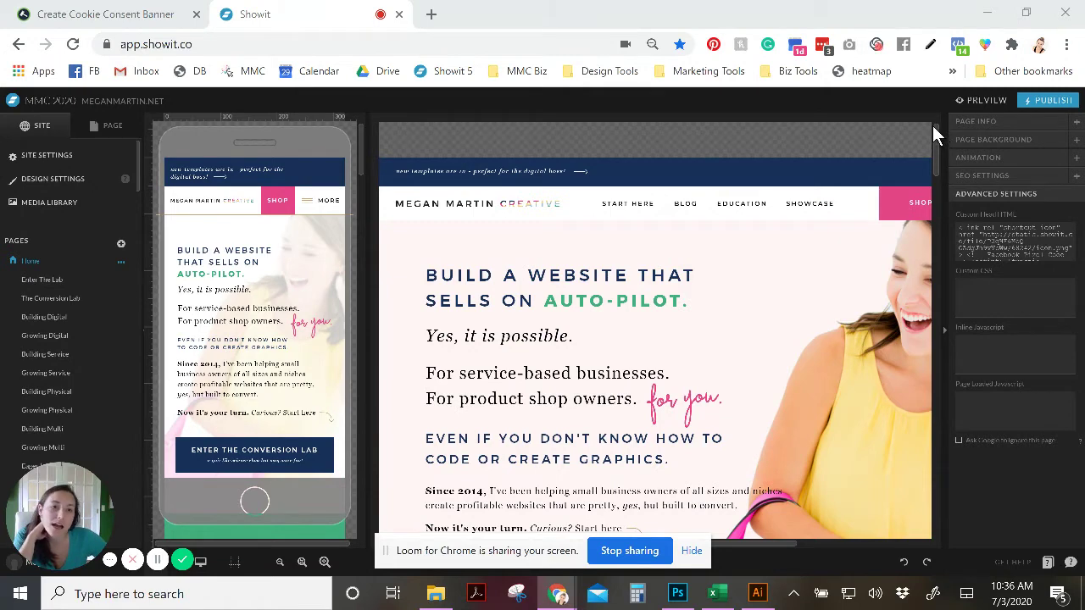
scroll(932, 127, "down", 1)
scroll(937, 129, "up", 1)
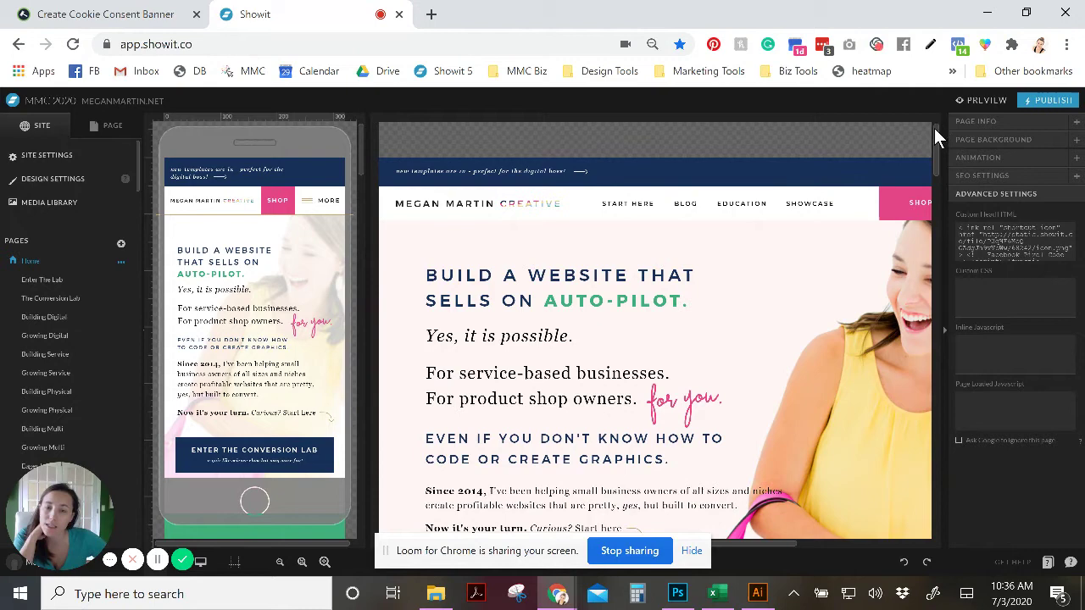
mouse_move(933, 128)
left_mouse_down()
mouse_move(946, 180)
mouse_move(957, 160)
mouse_move(935, 124)
mouse_move(935, 151)
mouse_move(933, 123)
left_mouse_up()
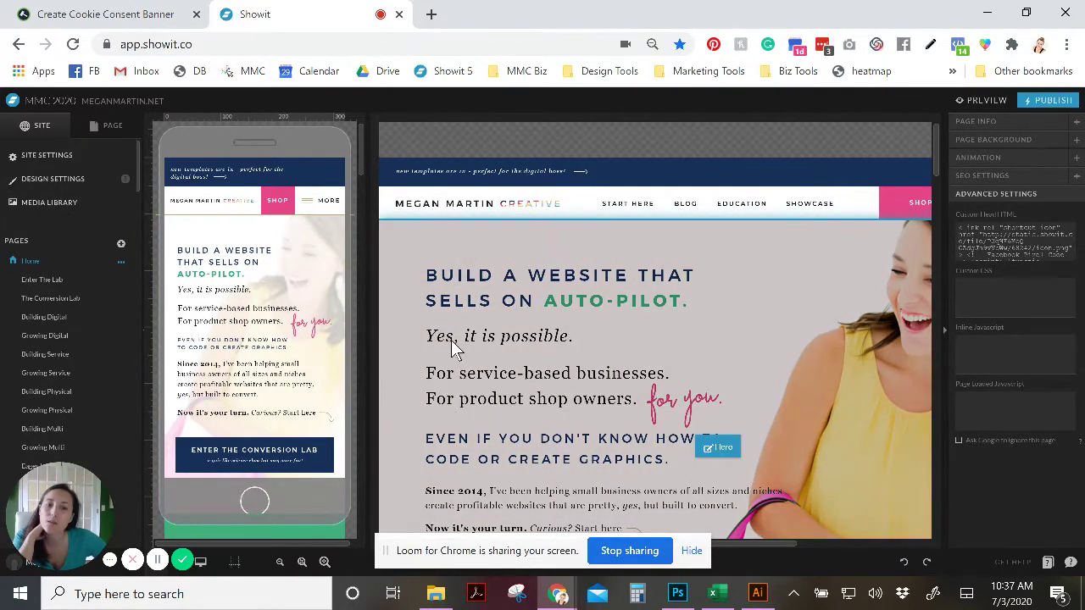
Switch to the Create Cookie Consent Banner page and float the incognito live-site window above it at a reduced size
left_click(109, 14)
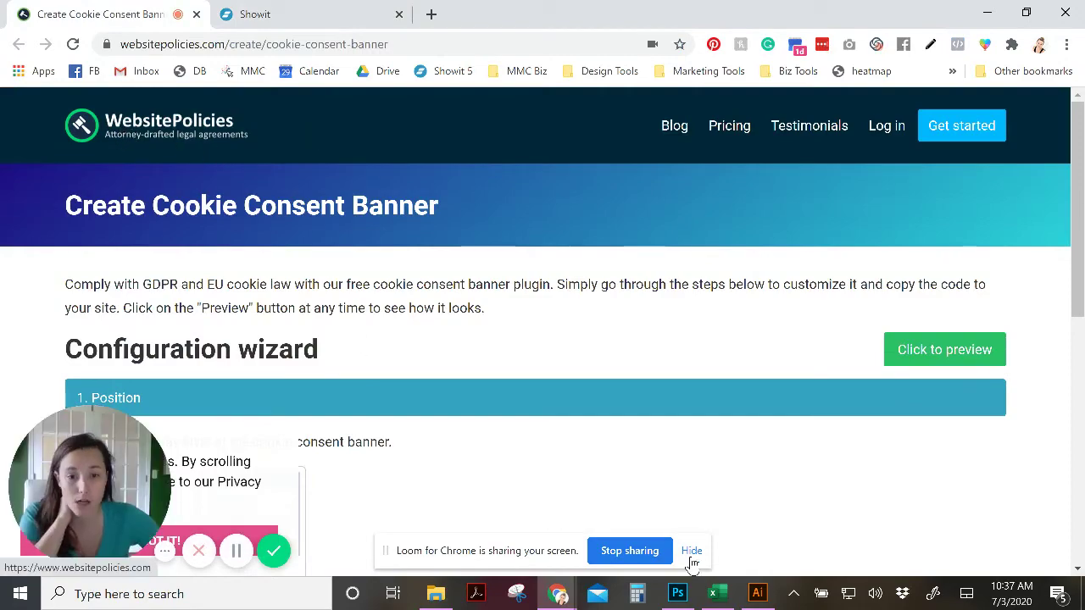
mouse_move(557, 593)
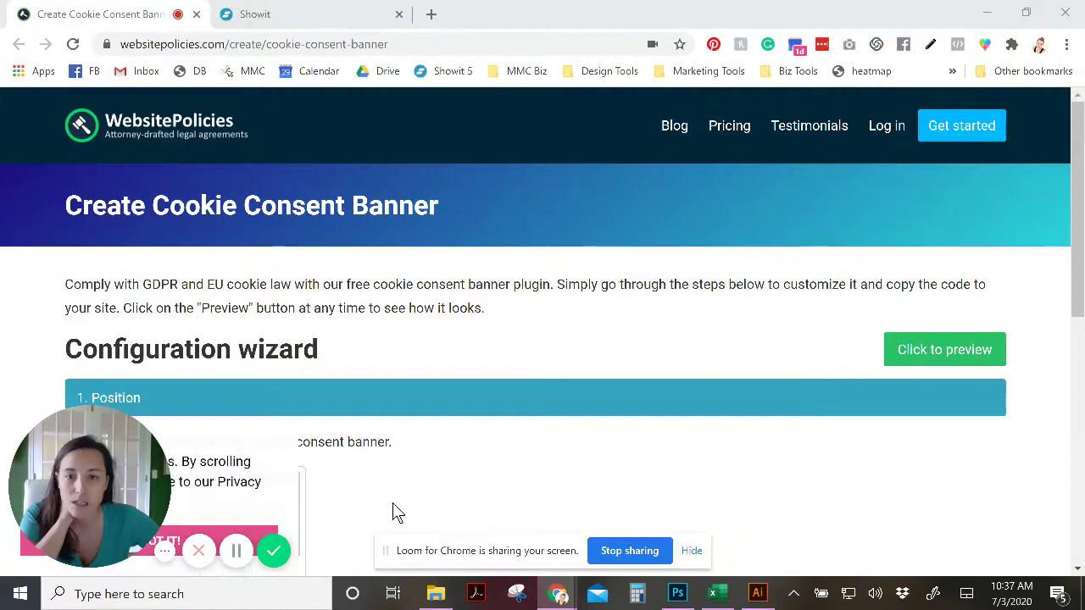
left_click_drag(1084, 198, 477, 9)
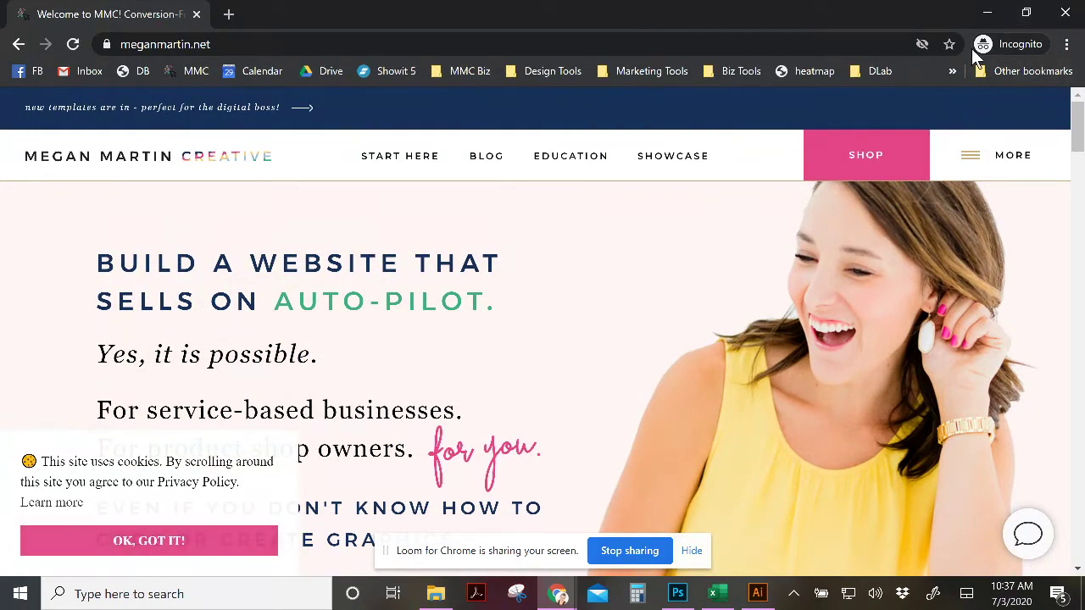
left_click(1027, 15)
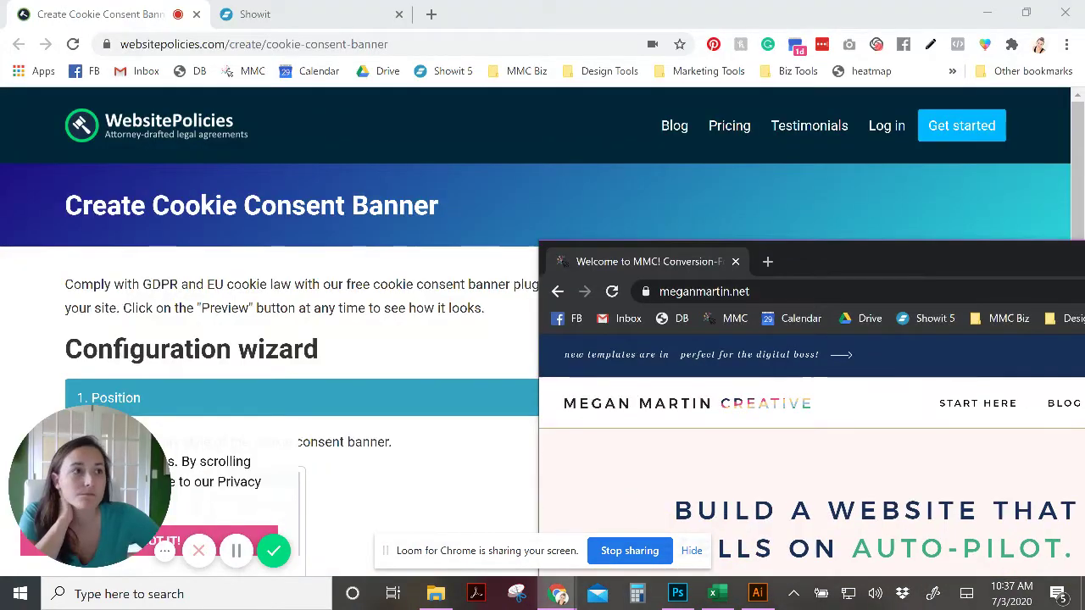
left_click_drag(847, 261, 277, 111)
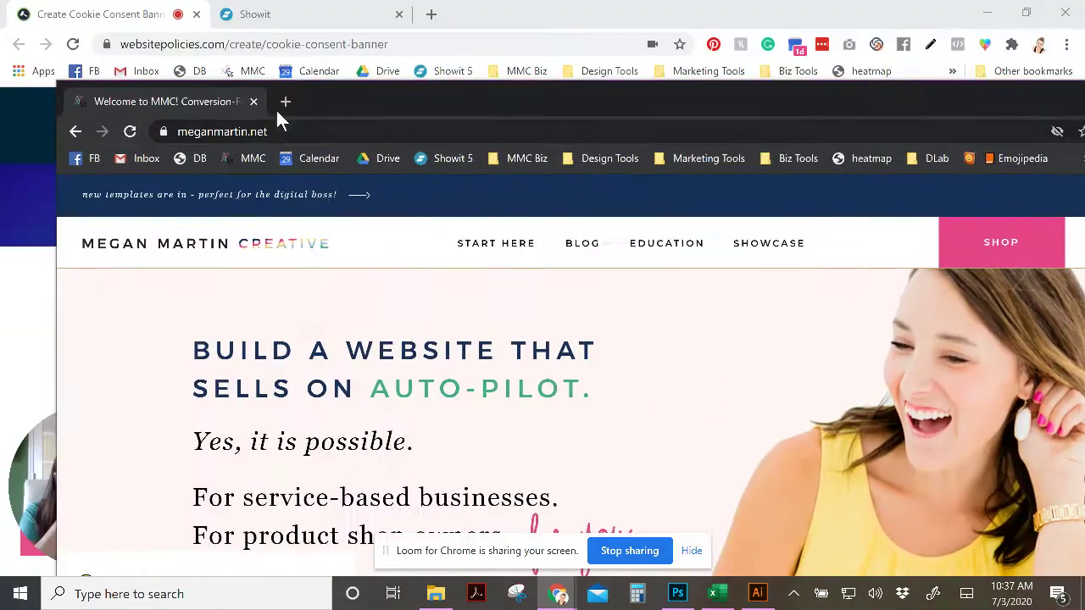
left_click_drag(82, 99, 534, 288)
left_click_drag(797, 306, 465, 55)
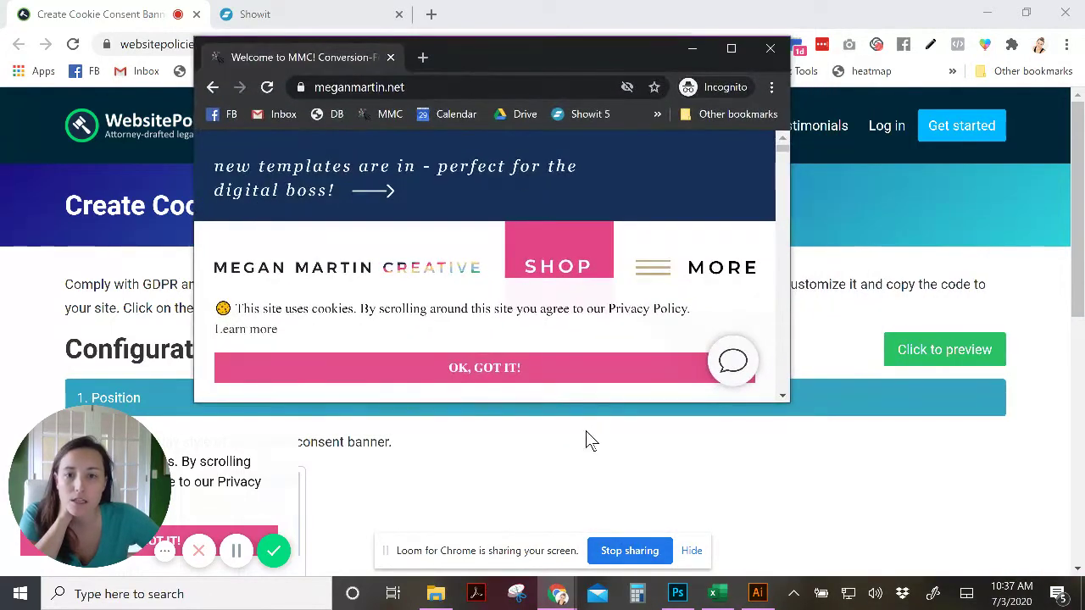
left_click_drag(581, 402, 581, 539)
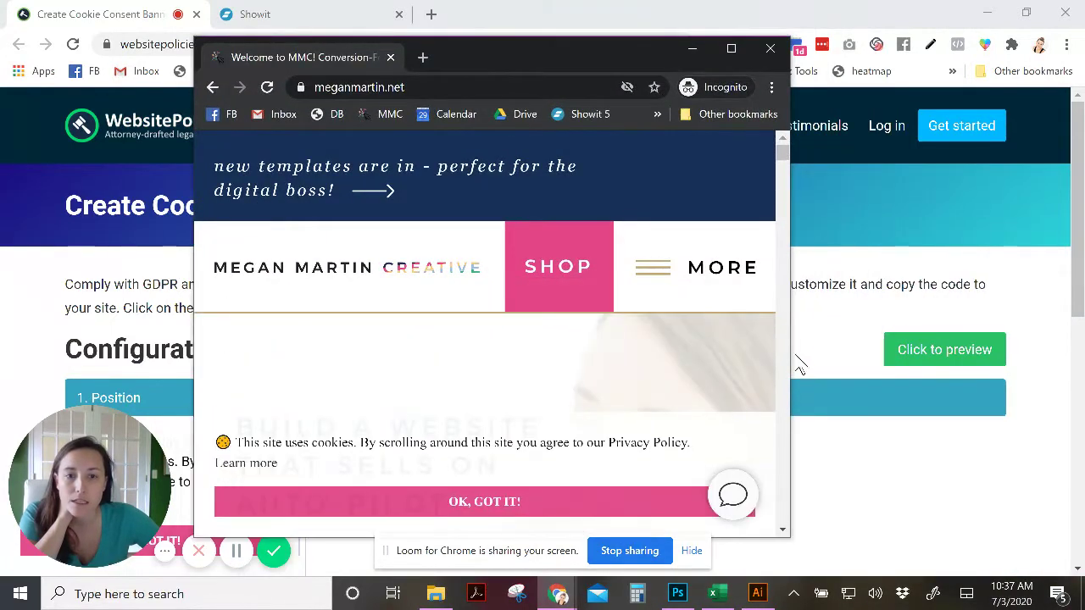
Examine the cookie banner on the live site at narrow and wider window widths, closing by minimizing that window
scroll(789, 343, "down", 4)
left_click_drag(793, 344, 1006, 343)
scroll(1005, 343, "down", 3)
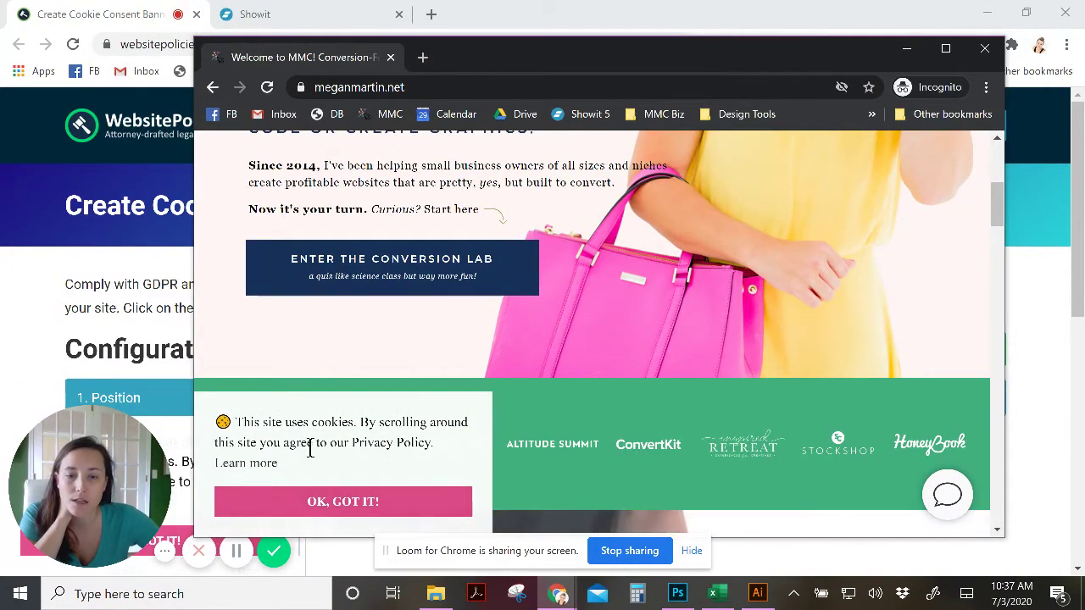
scroll(766, 469, "up", 4)
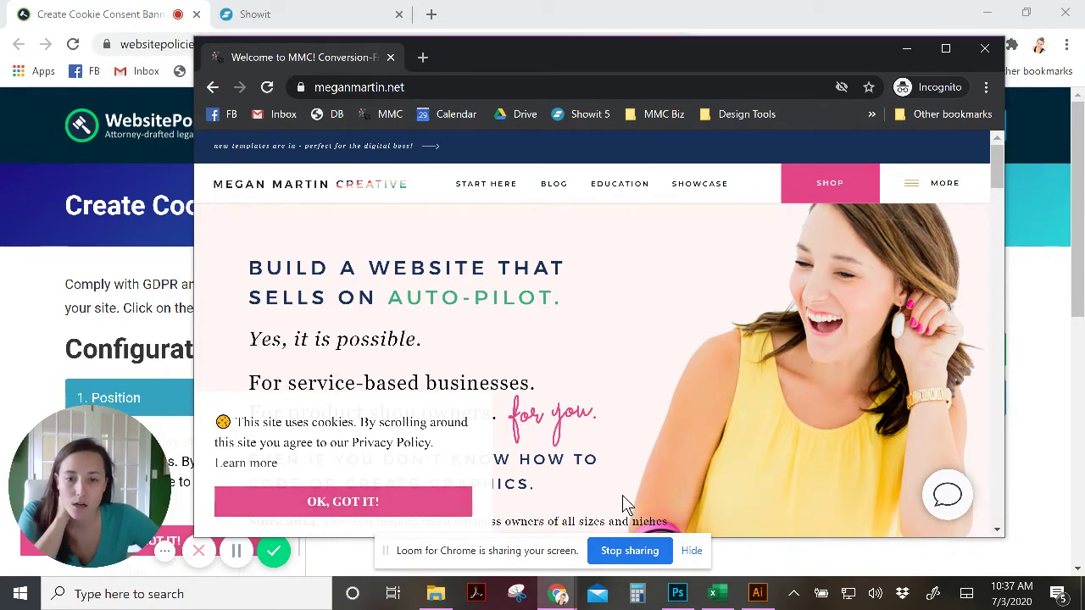
left_click(904, 52)
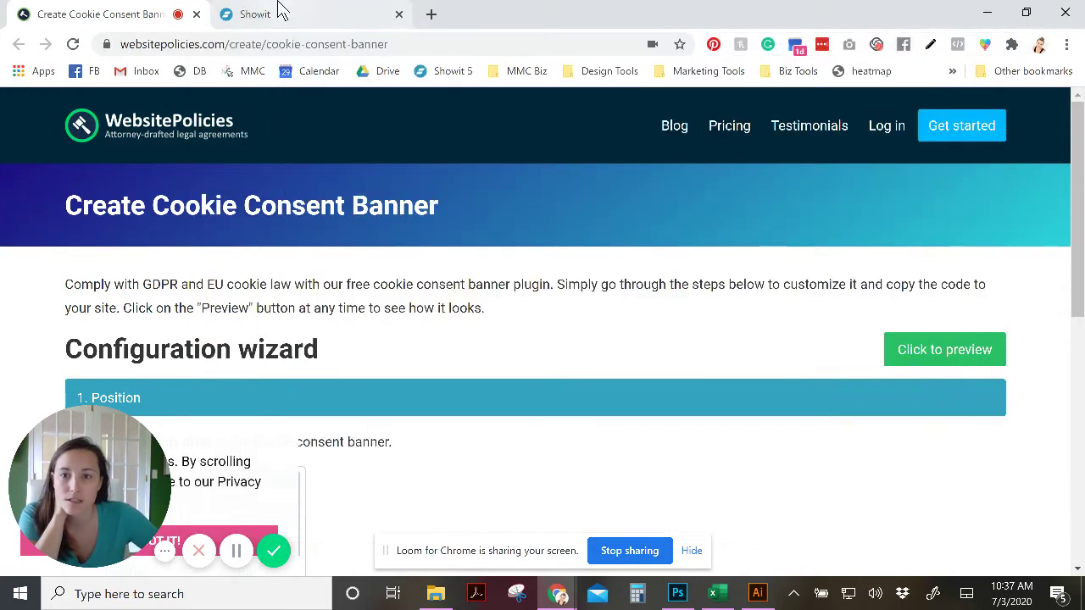
Review the cookie consent banner page's address and the sections of its configuration wizard from Position to Copy the code
left_click_drag(121, 44, 403, 44)
left_click(404, 44)
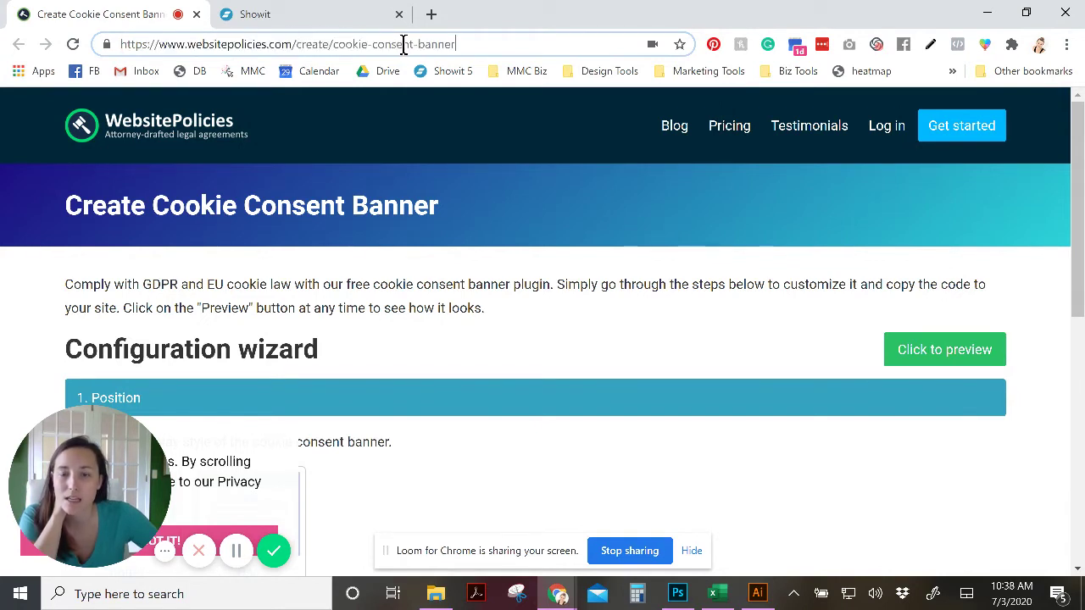
left_click(1070, 111)
scroll(1028, 139, "down", 1)
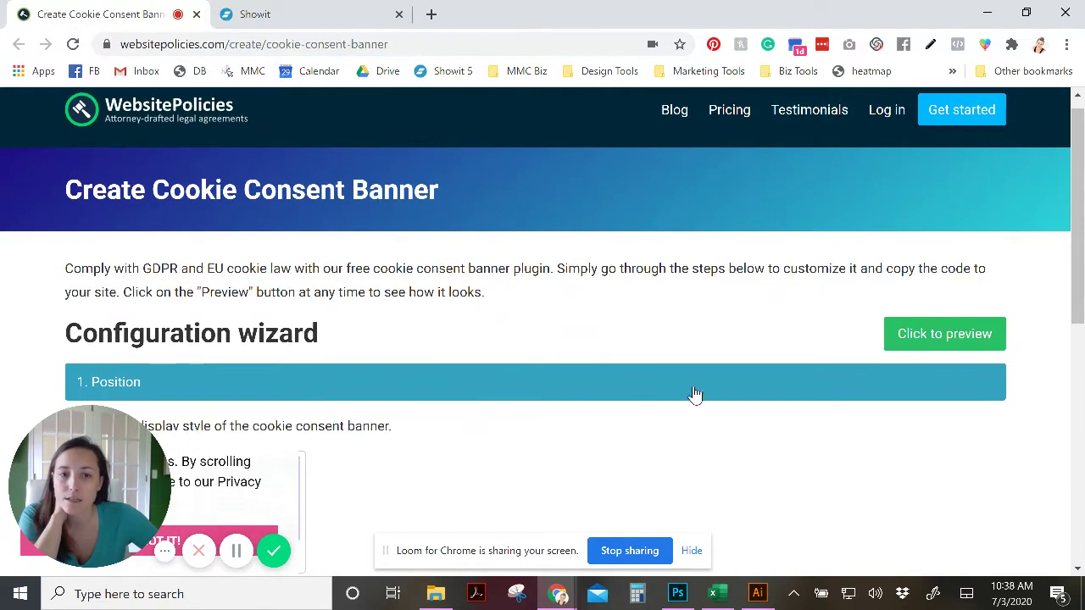
scroll(593, 254, "up", 1)
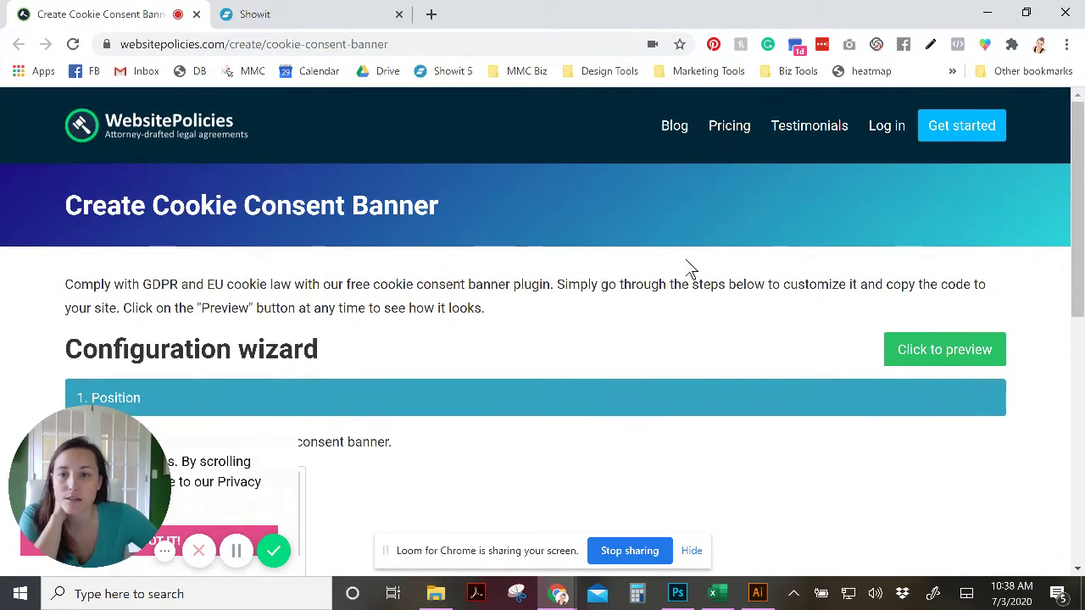
scroll(758, 236, "down", 3)
scroll(758, 236, "up", 1)
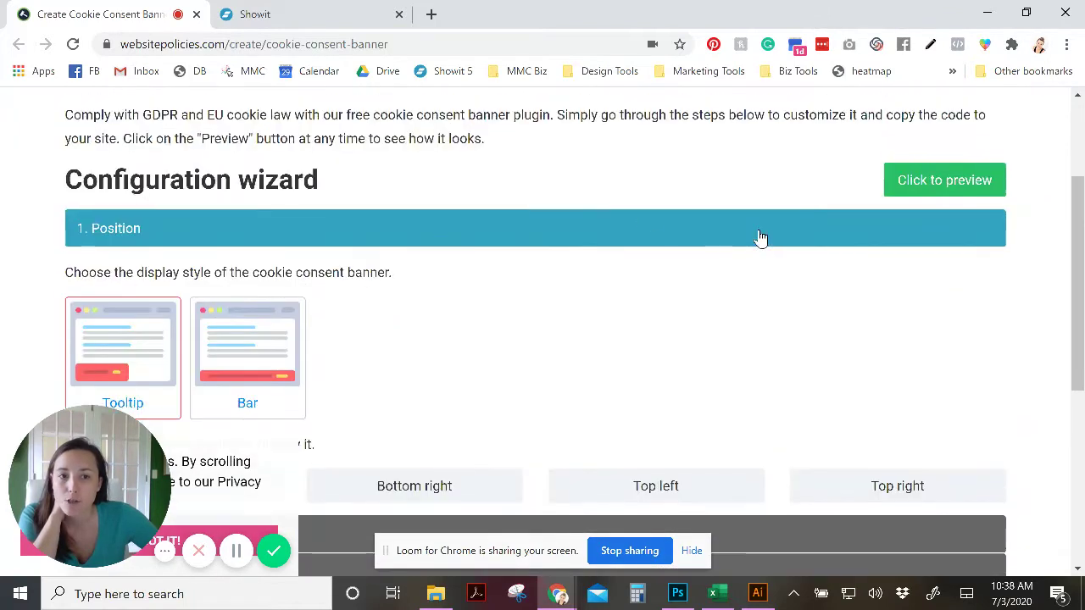
scroll(382, 291, "down", 1)
scroll(382, 290, "up", 1)
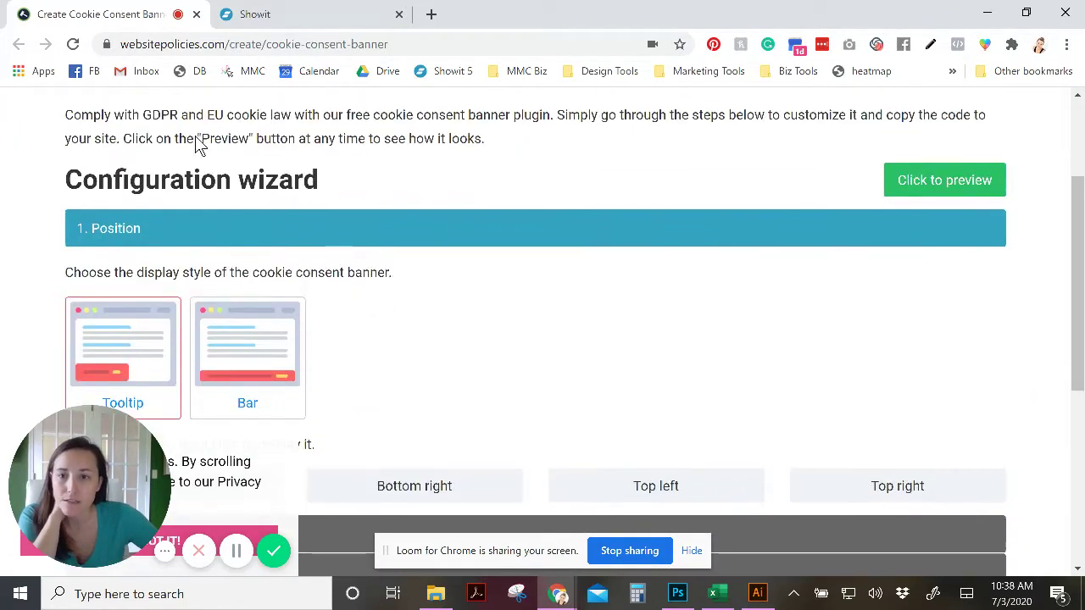
left_click_drag(70, 187, 321, 191)
left_click(332, 192)
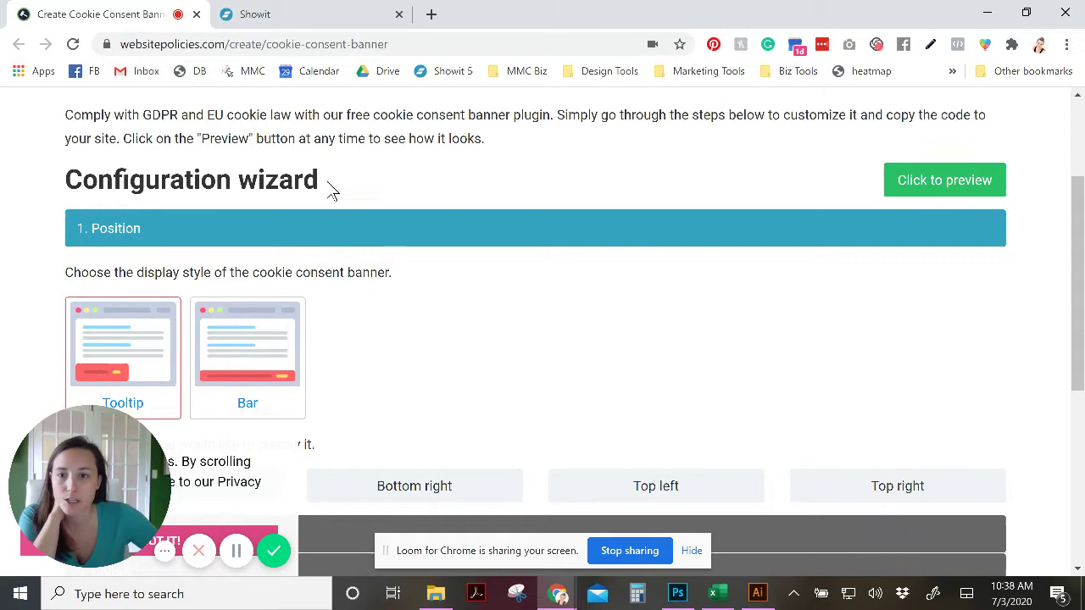
scroll(635, 367, "down", 5)
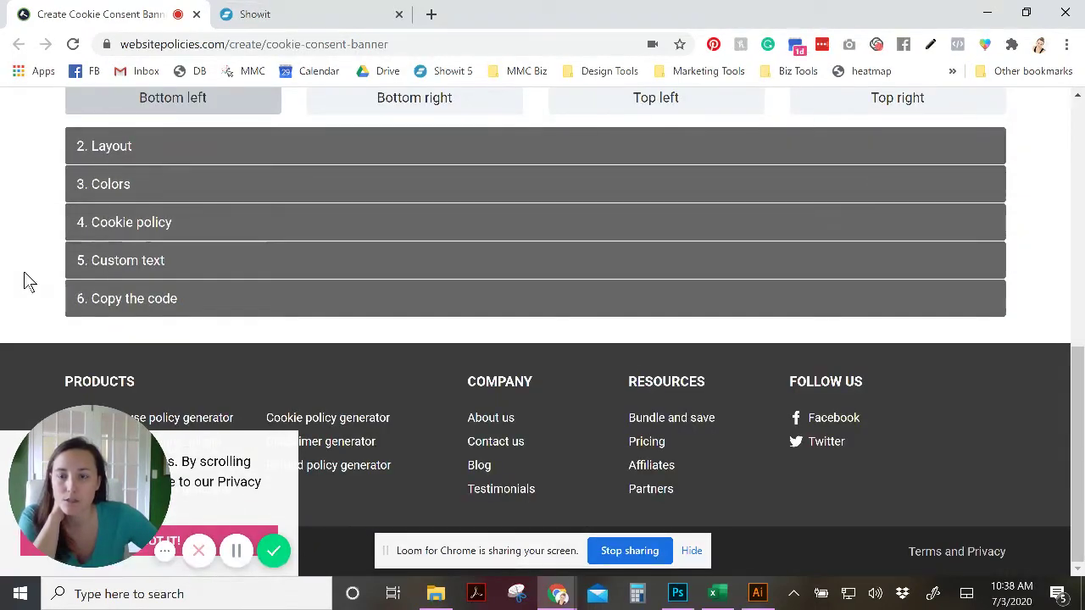
scroll(25, 273, "up", 4)
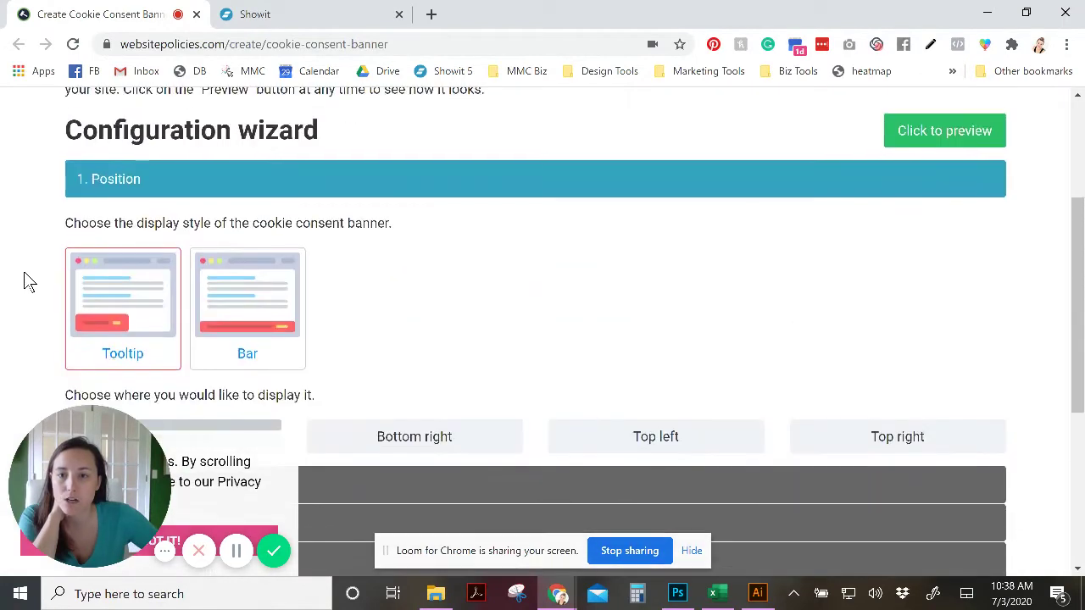
scroll(24, 271, "down", 1)
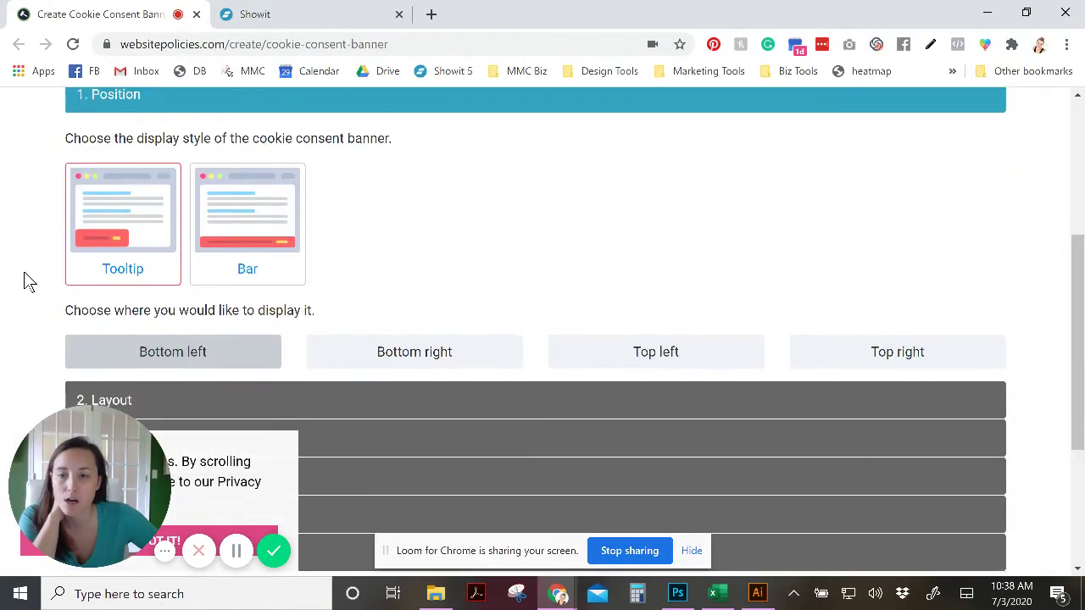
Try the Bar display style for the cookie banner and return to Tooltip
left_click_drag(82, 499, 816, 483)
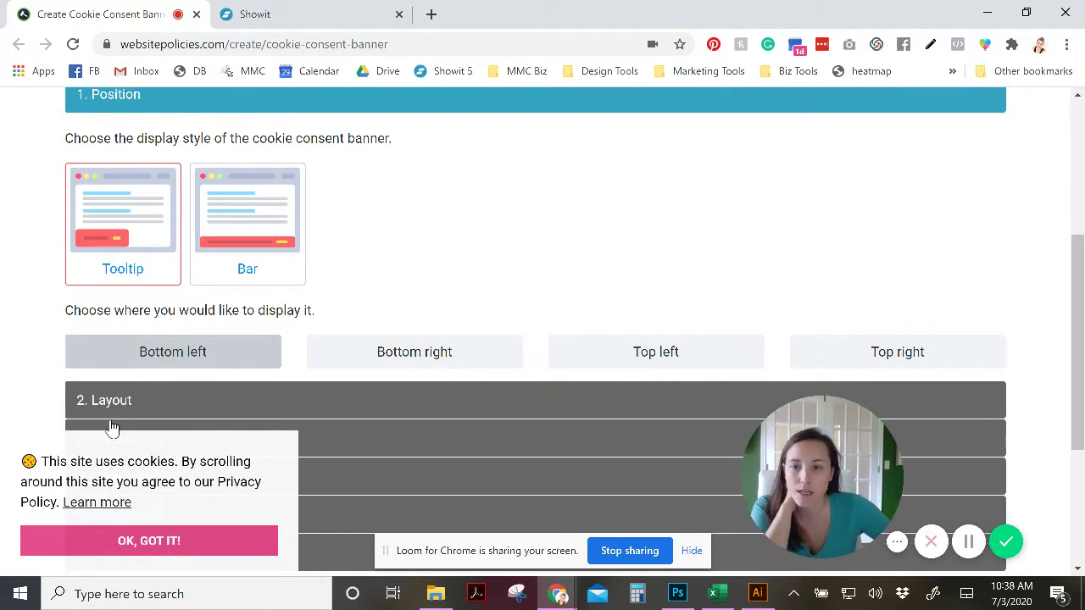
left_click(238, 220)
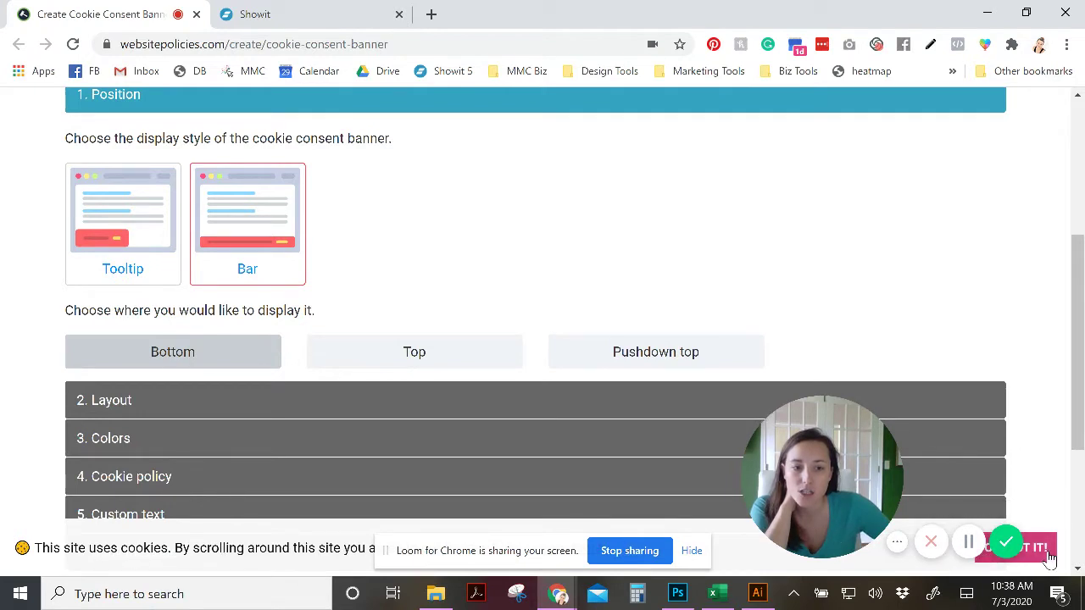
left_click(84, 227)
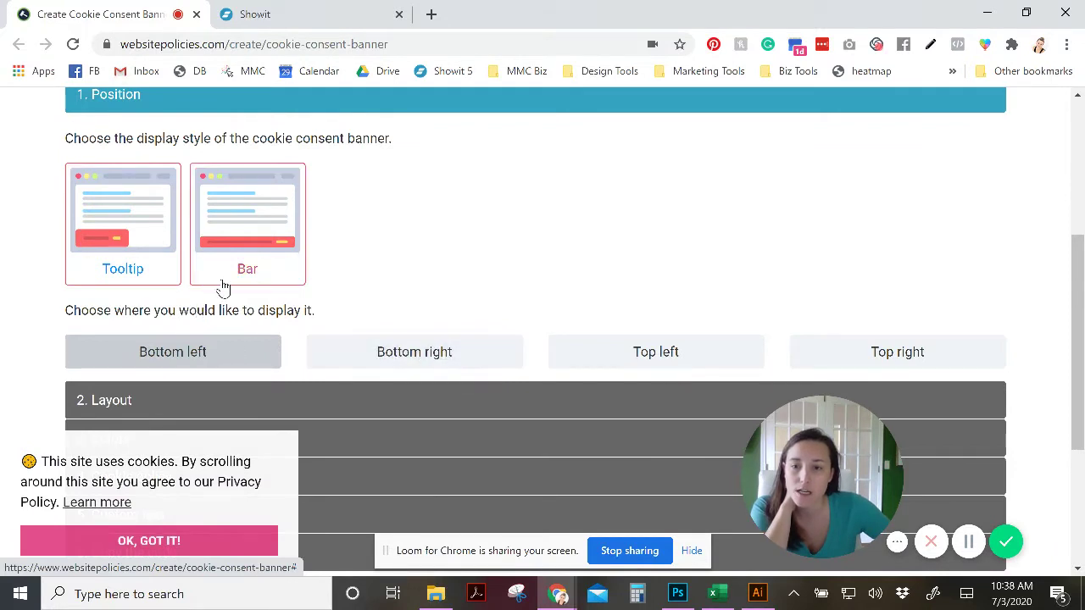
left_click(209, 203)
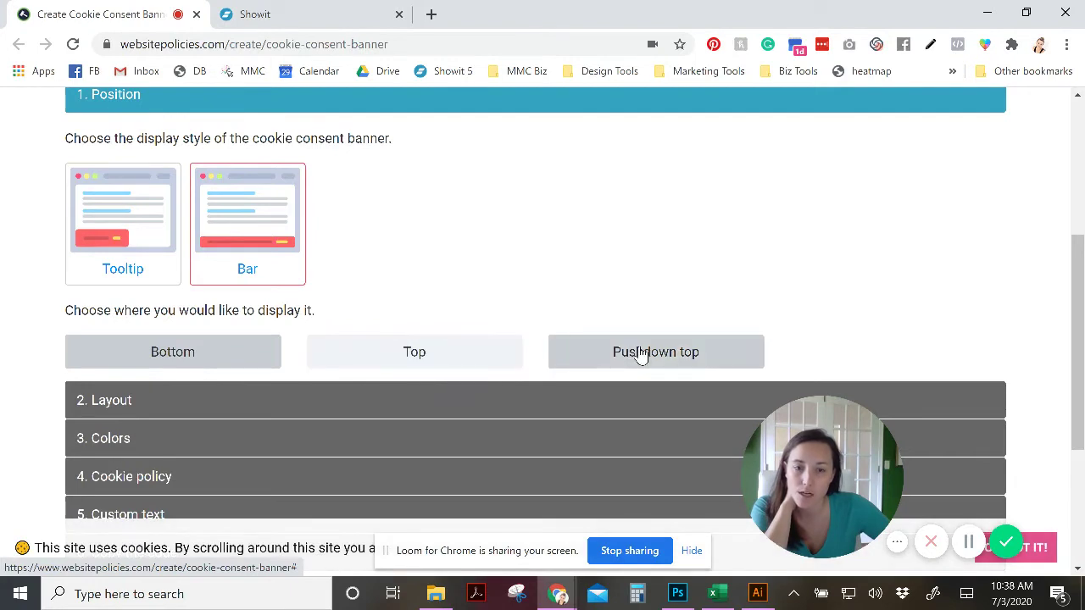
left_click(166, 197)
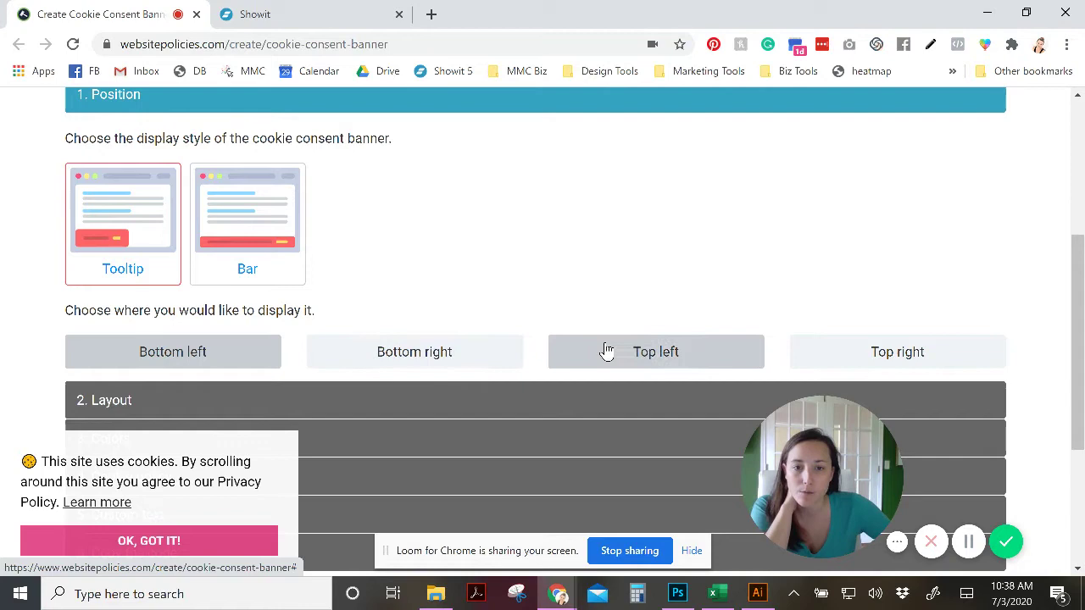
Compare the wizard's Tooltip style with the cookie banner in the incognito live-site window, and minimize that window
scroll(388, 477, "down", 2)
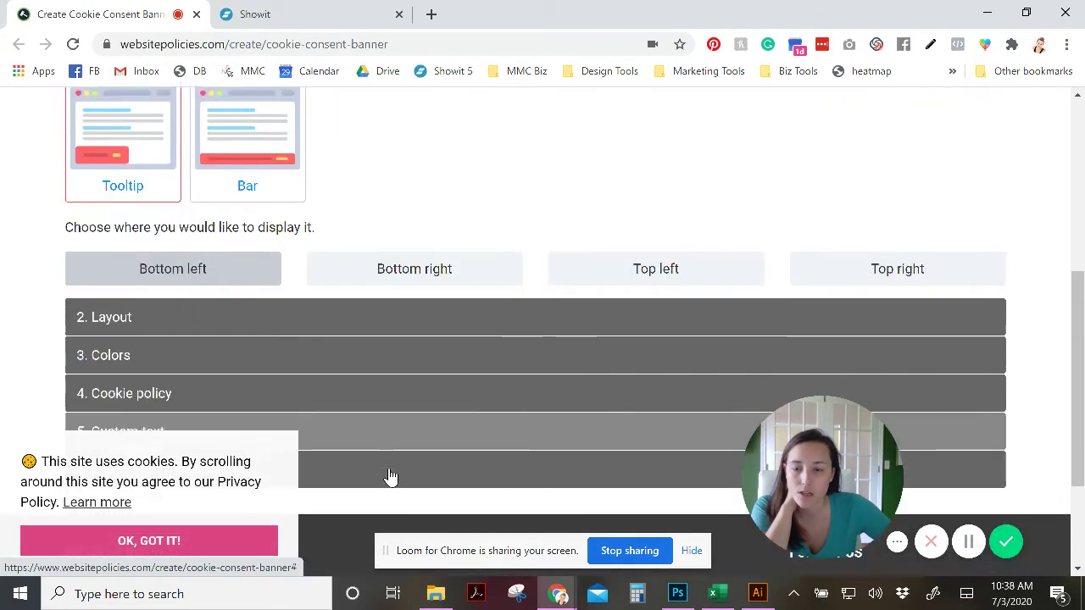
scroll(135, 417, "up", 3)
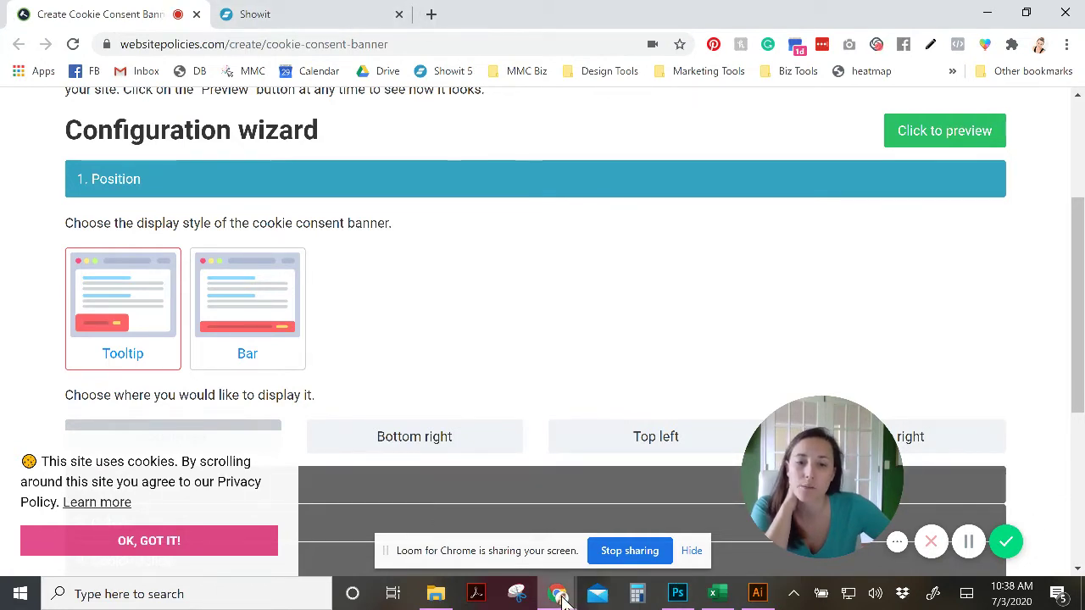
mouse_move(557, 591)
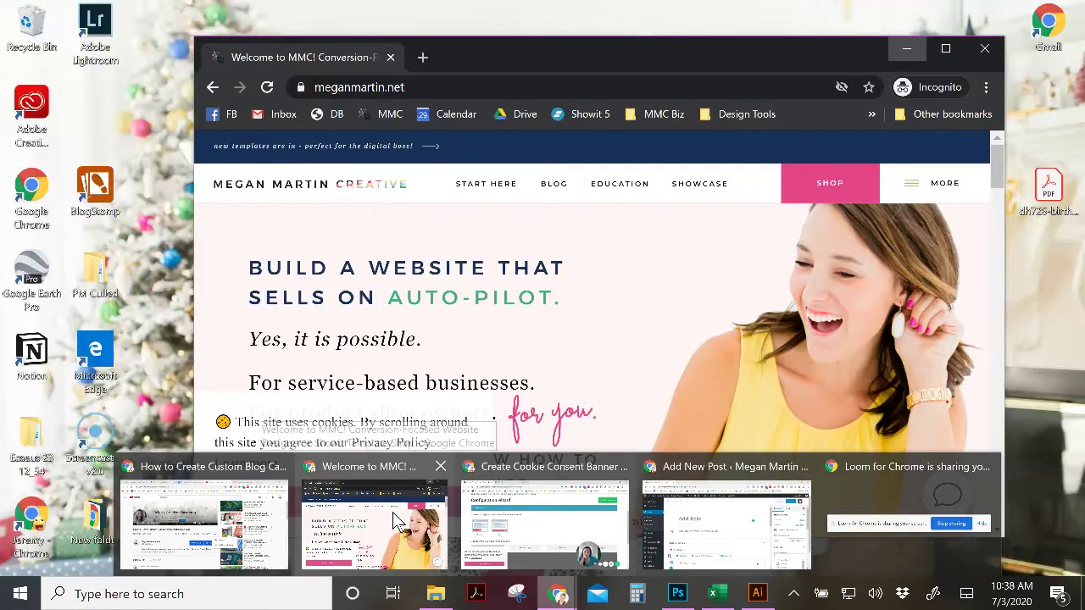
left_click(424, 530)
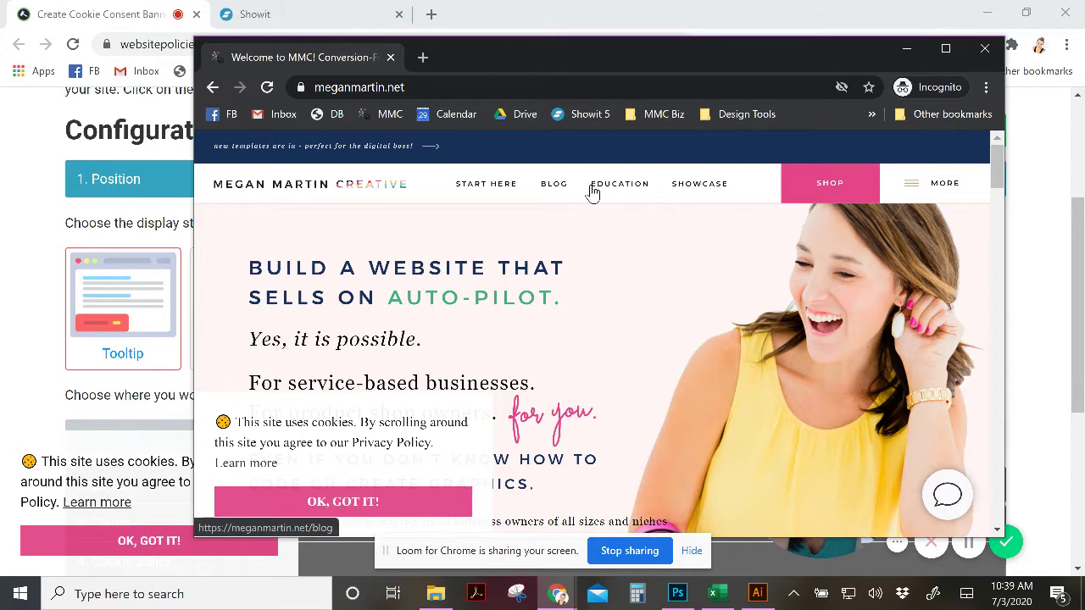
left_click(906, 48)
Open the Layout section of the configuration wizard
scroll(465, 269, "down", 2)
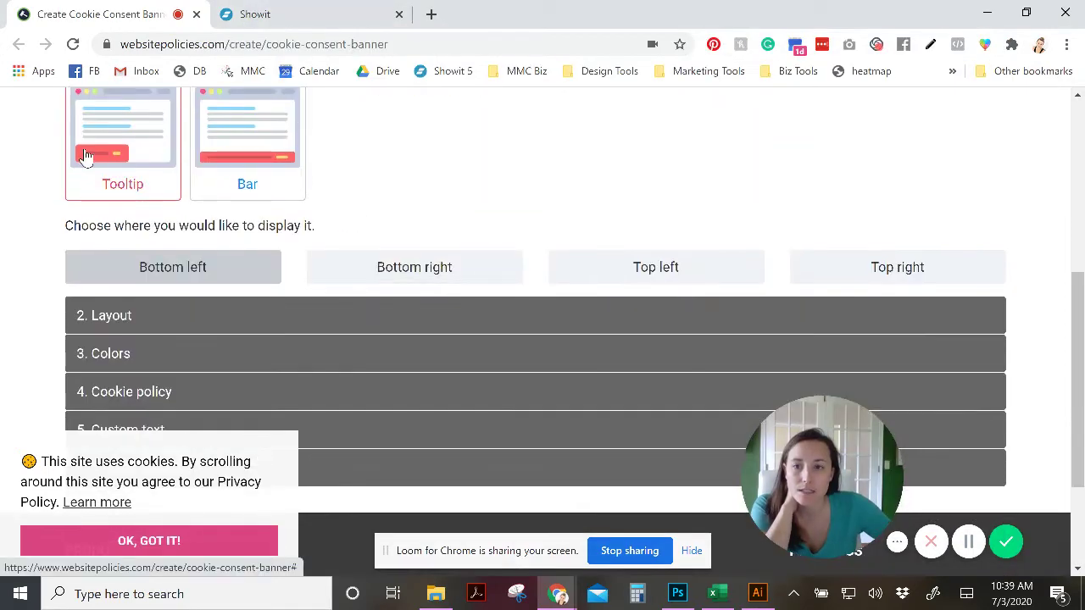
scroll(204, 169, "down", 2)
left_click(127, 149)
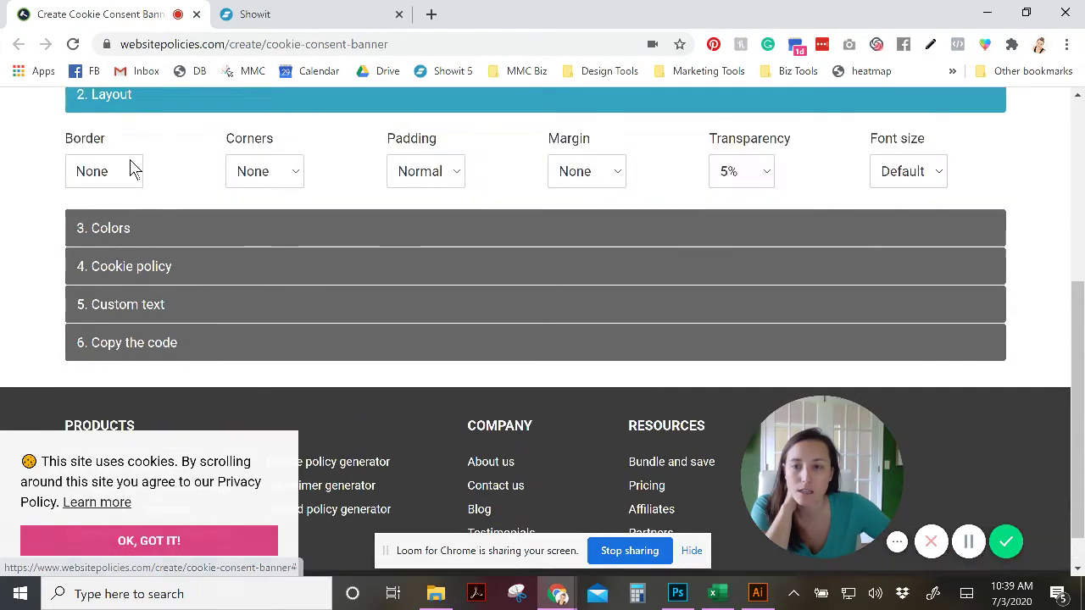
scroll(119, 178, "up", 1)
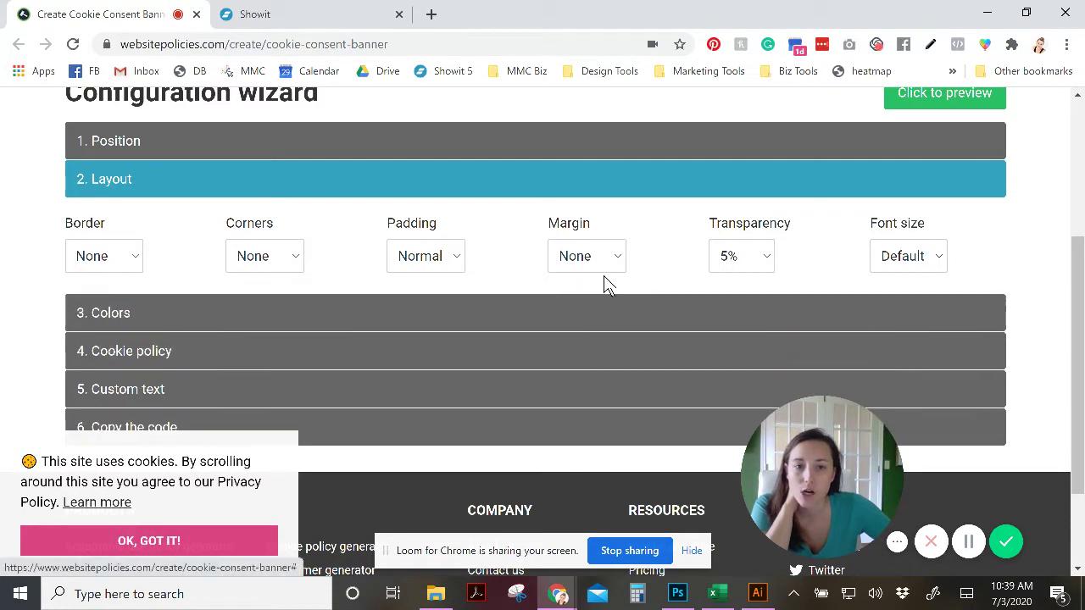
Check the Transparency options of the banner layout, then try the Small font size and return it to Default
left_click(749, 258)
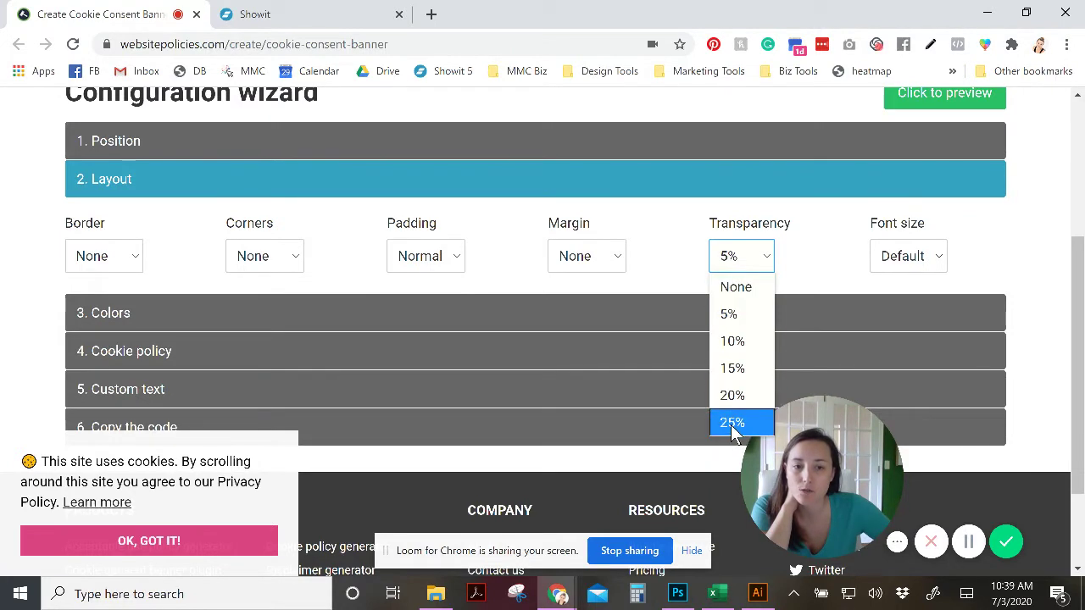
left_click(698, 254)
left_click(898, 261)
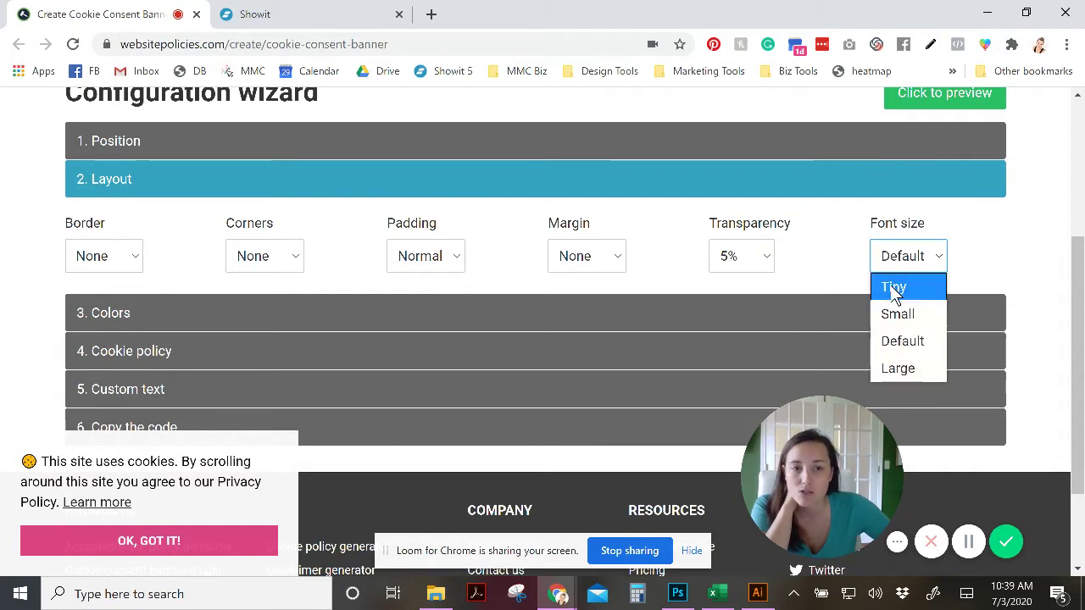
left_click(896, 314)
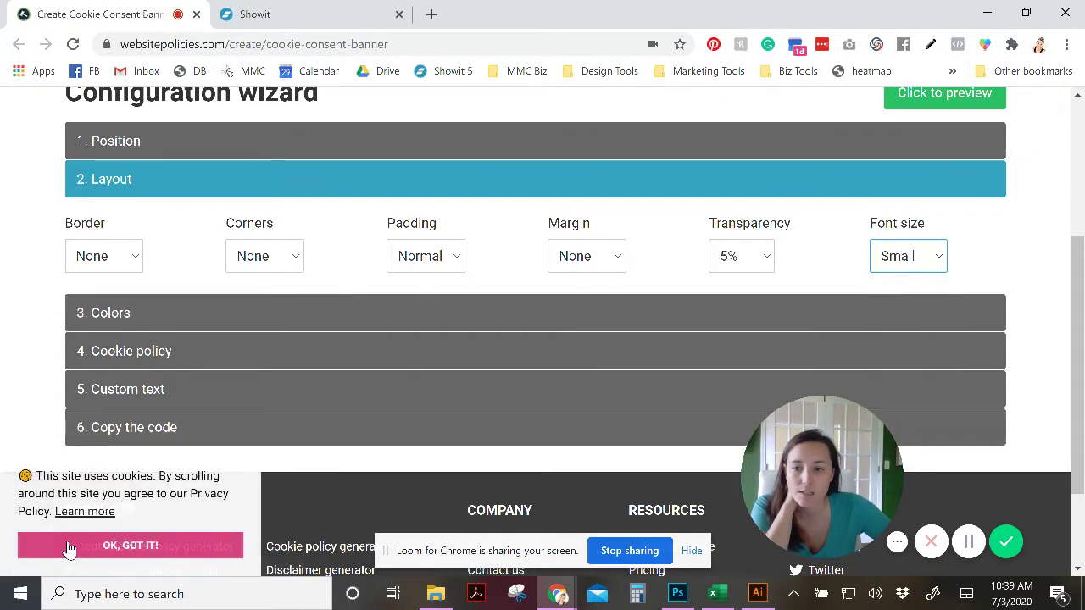
left_click(924, 265)
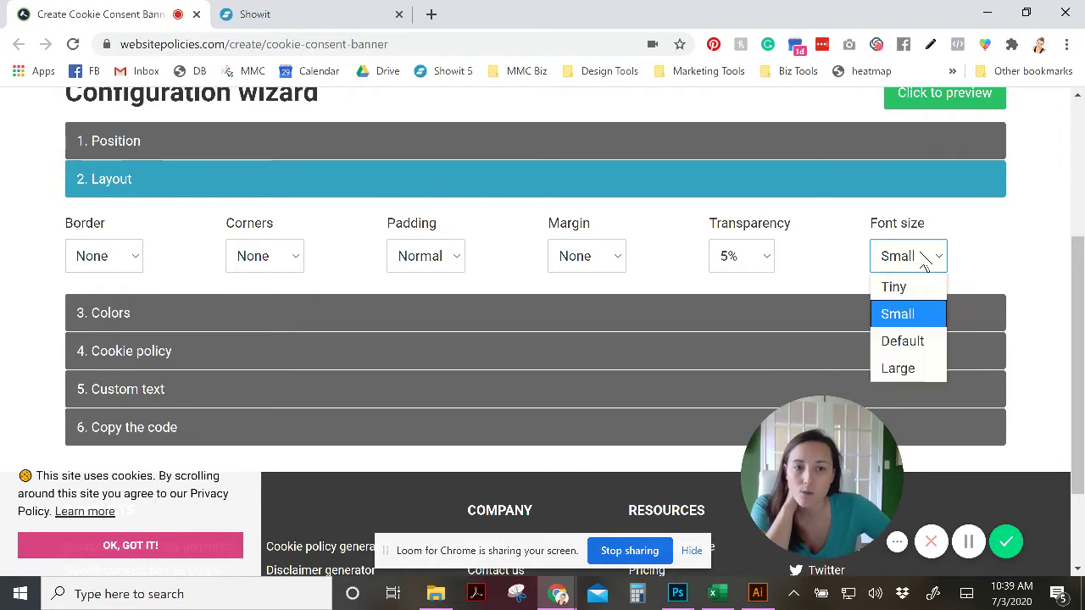
left_click(906, 339)
Open the Colors section of the wizard and examine its palettes and the custom popup and button colors
left_click(204, 312)
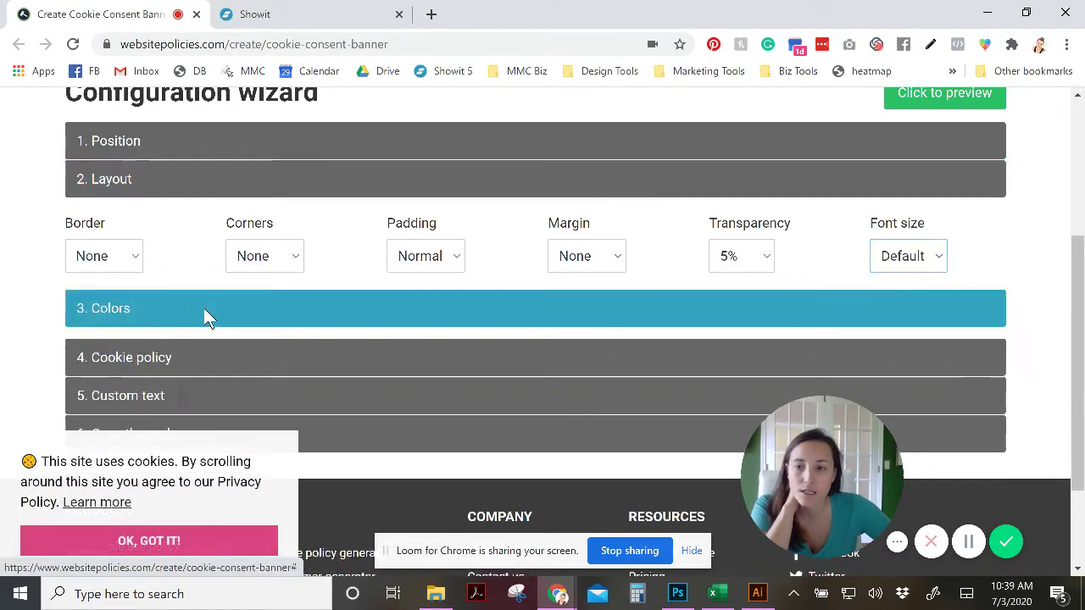
scroll(390, 315, "down", 1)
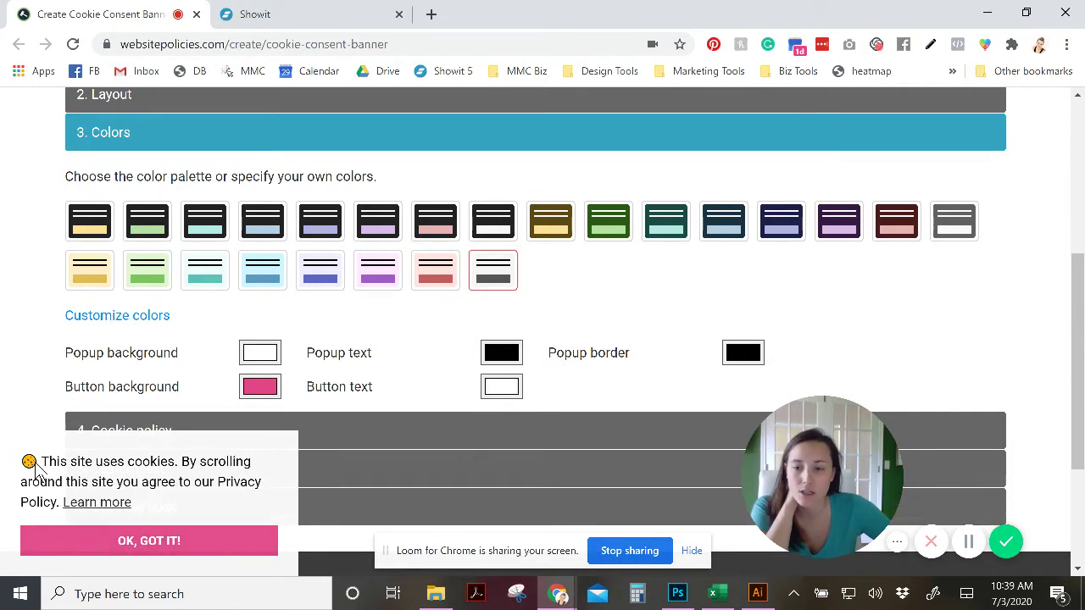
scroll(339, 424, "down", 2)
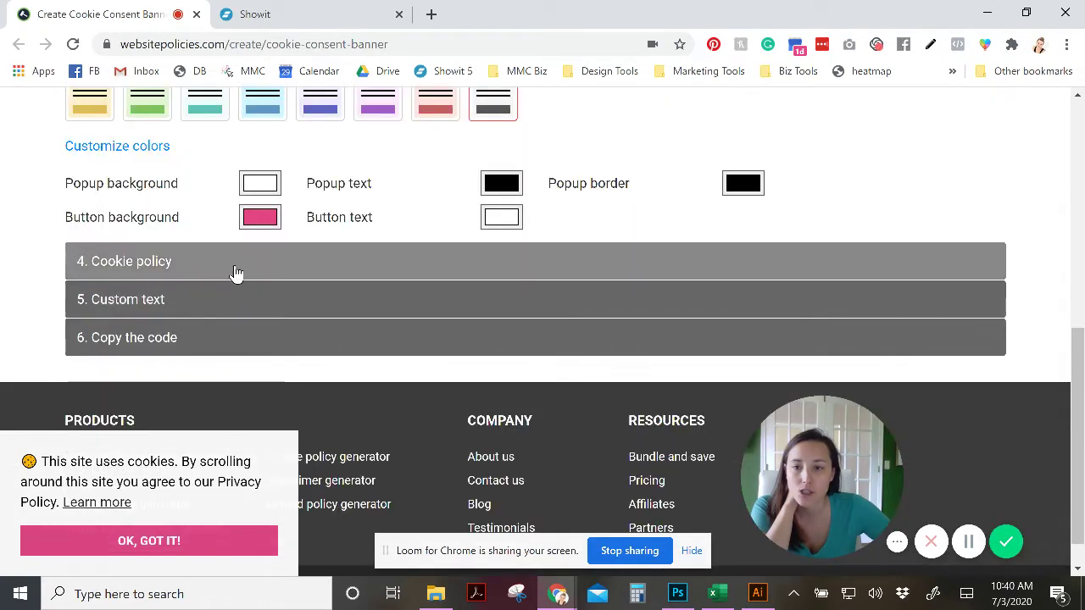
Open the Cookie policy section and examine the URL set for the cookie policy
left_click(155, 261)
scroll(200, 283, "up", 1)
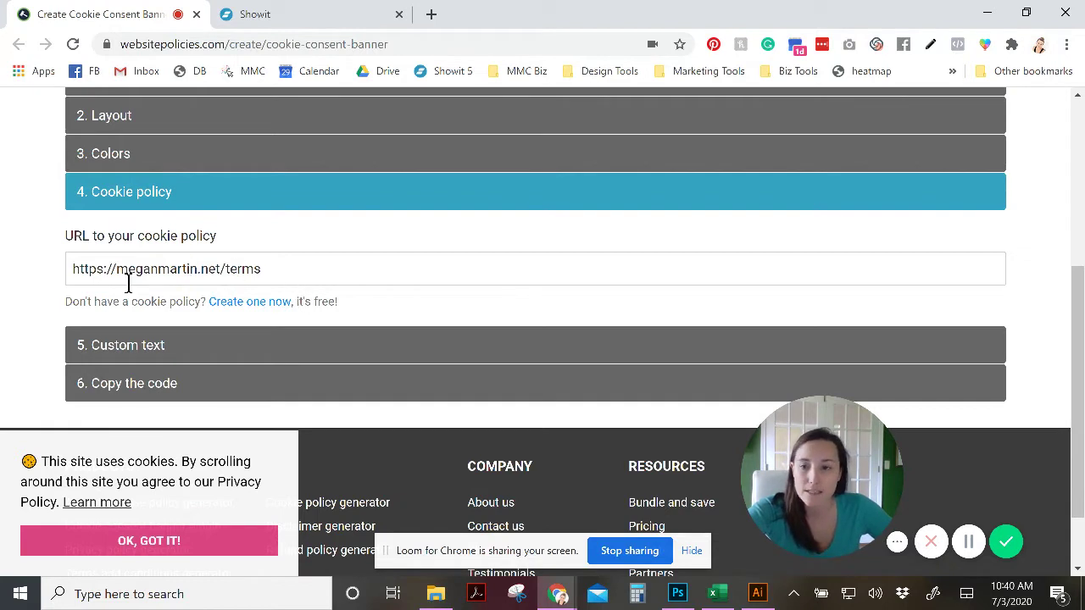
scroll(249, 308, "down", 1)
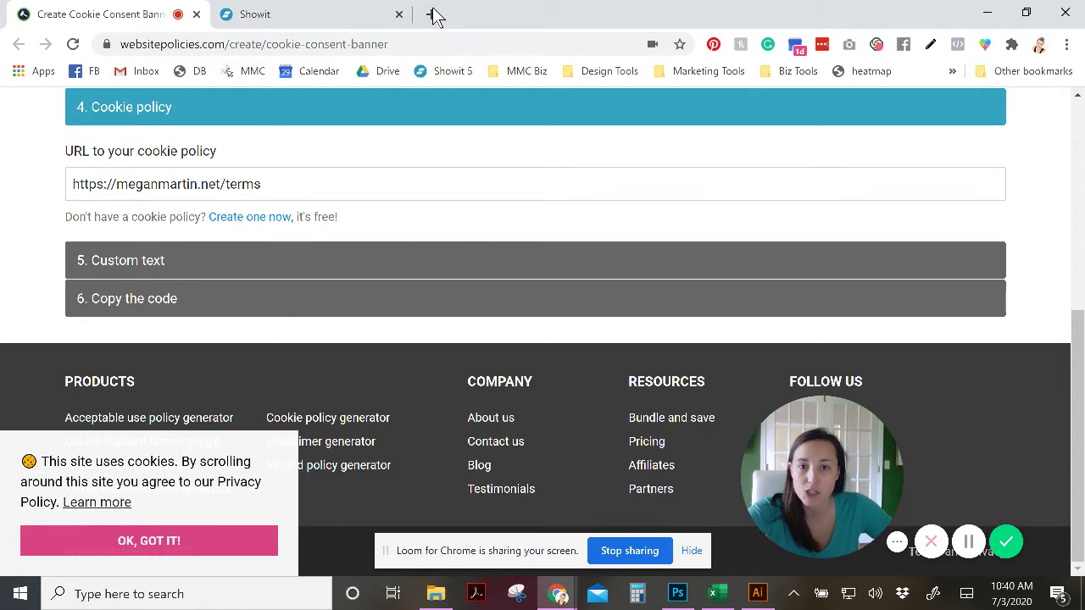
Follow the cookie banner's Learn more link in the incognito live-site window, close the terms page it opens, and minimize the window
mouse_move(559, 599)
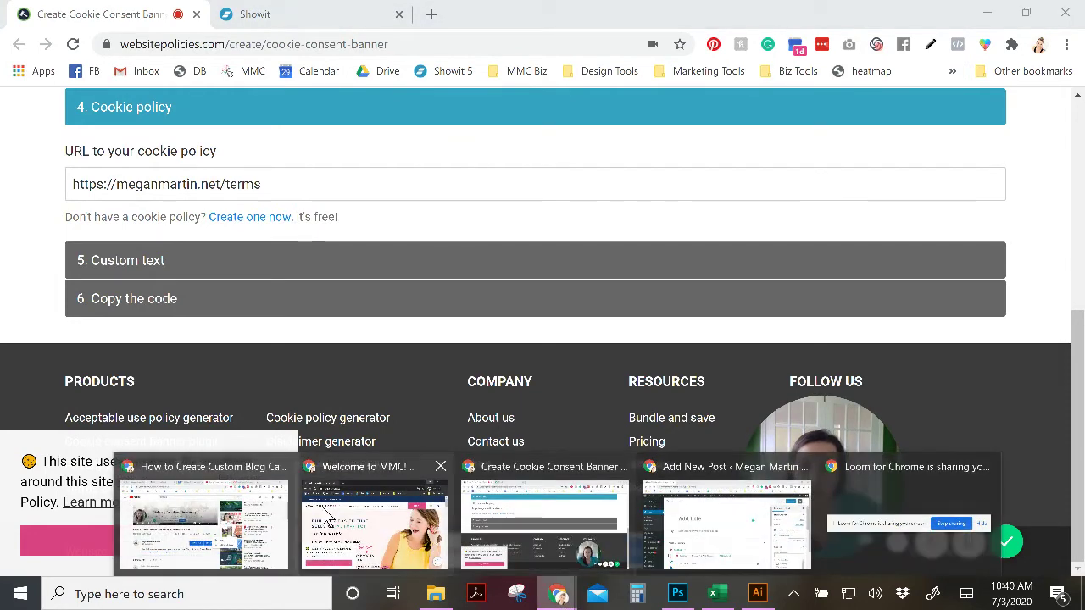
left_click(387, 504)
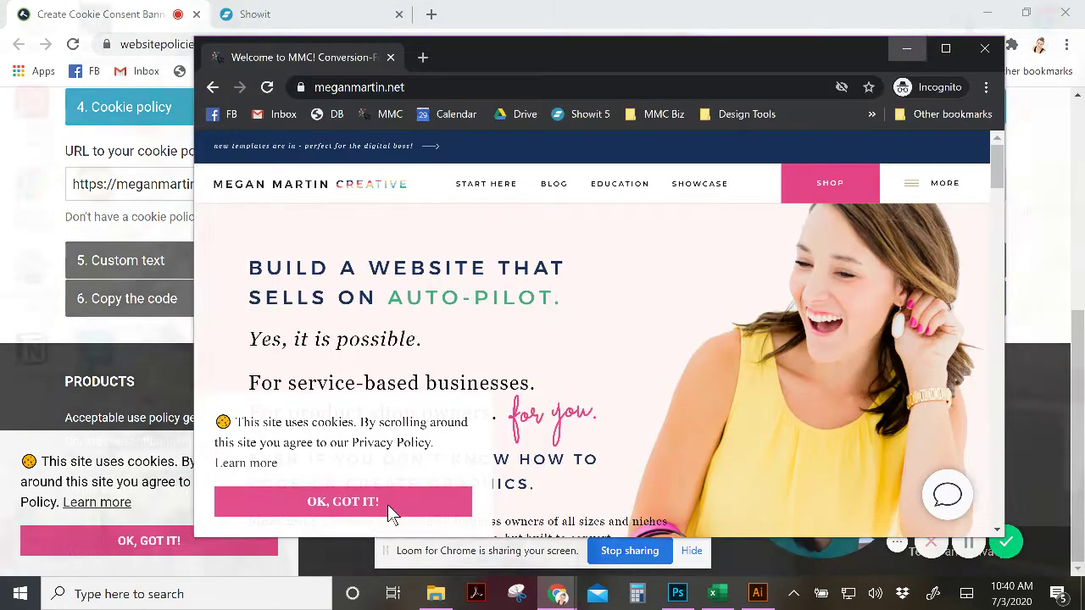
left_click(246, 462)
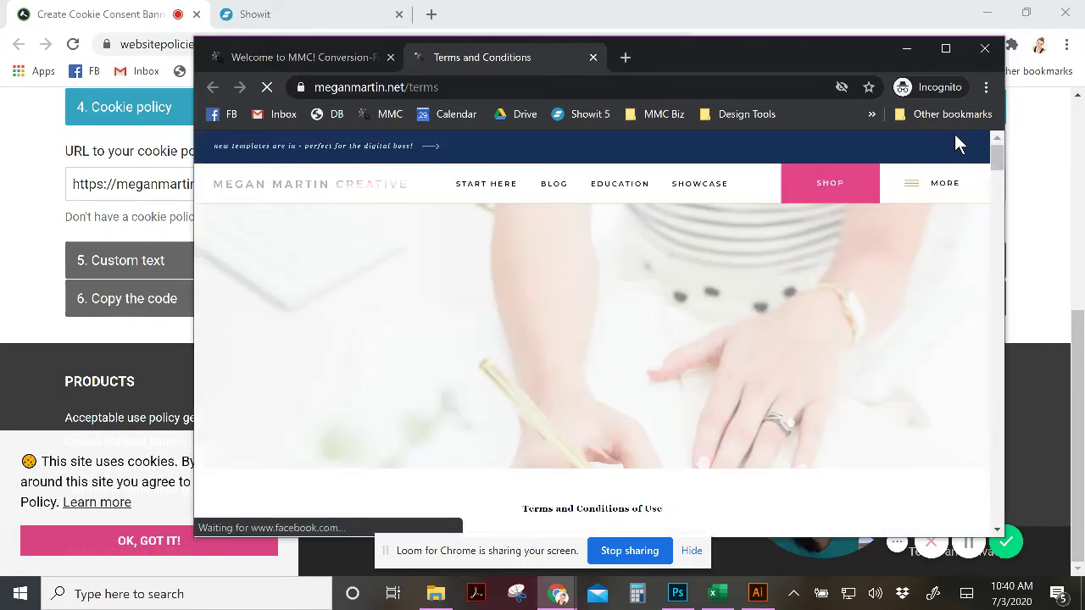
left_click_drag(996, 158, 786, 69)
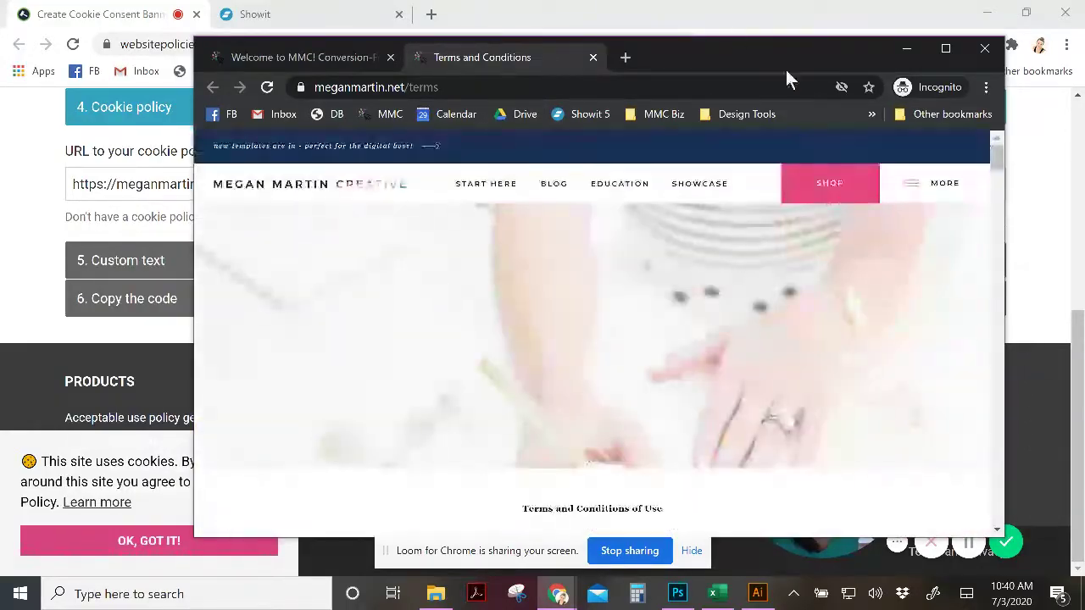
left_click(590, 58)
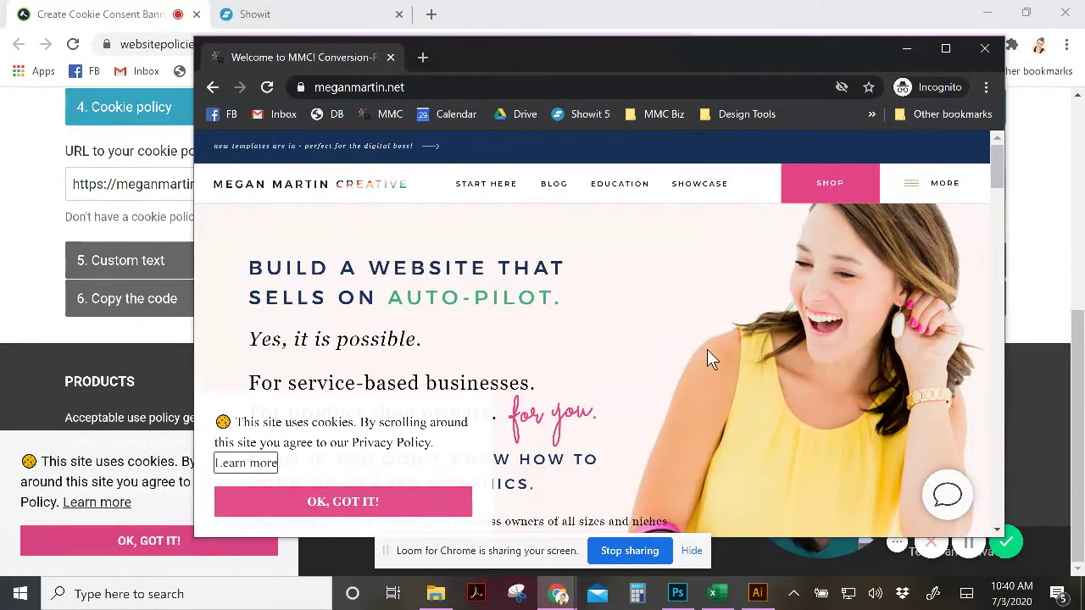
scroll(710, 358, "down", 1)
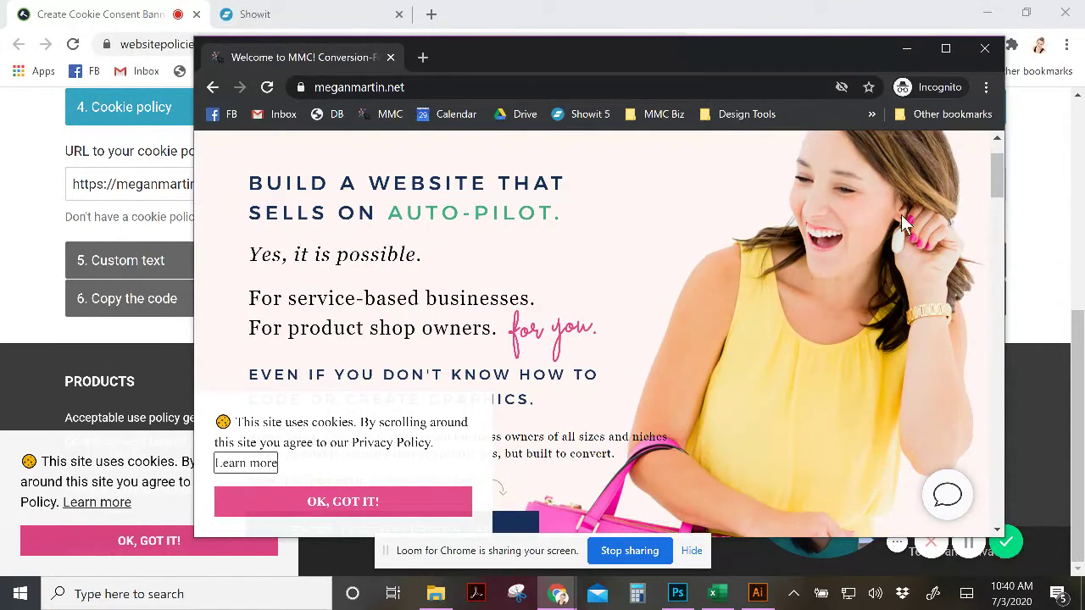
scroll(1059, 314, "up", 2)
scroll(995, 313, "up", 1)
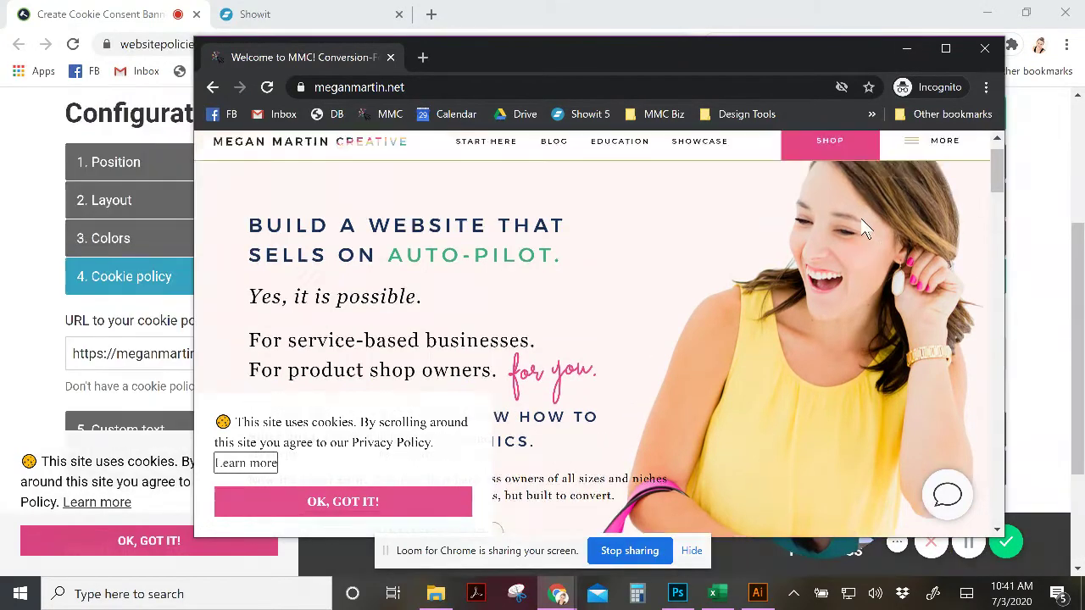
left_click(909, 47)
Open the Custom text section and examine the banner's main message, including its cookie emoji
scroll(218, 339, "down", 1)
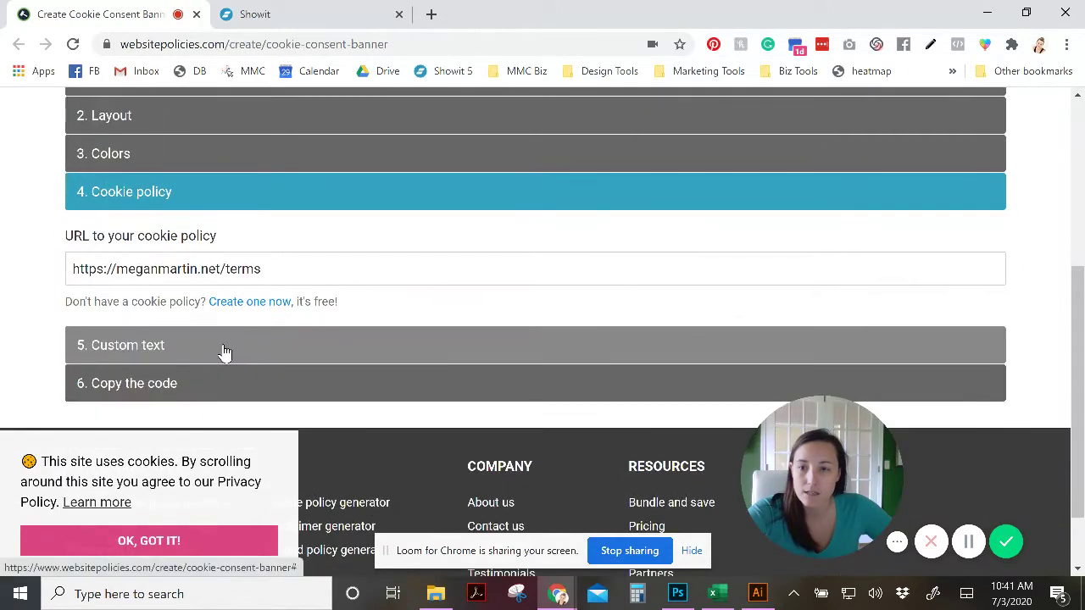
left_click(112, 352)
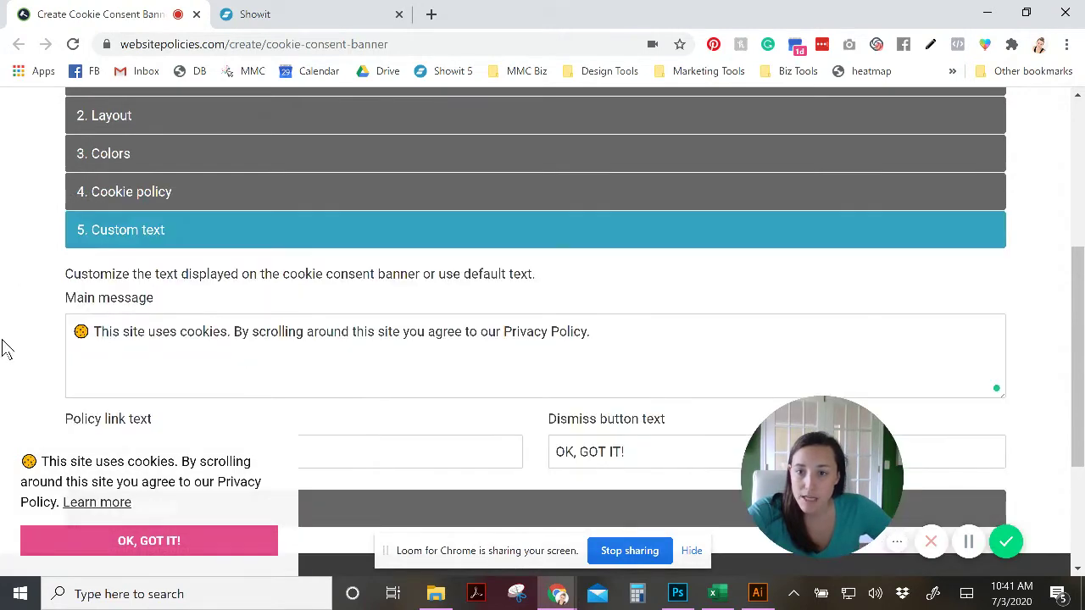
scroll(15, 322, "down", 2)
scroll(61, 276, "up", 2)
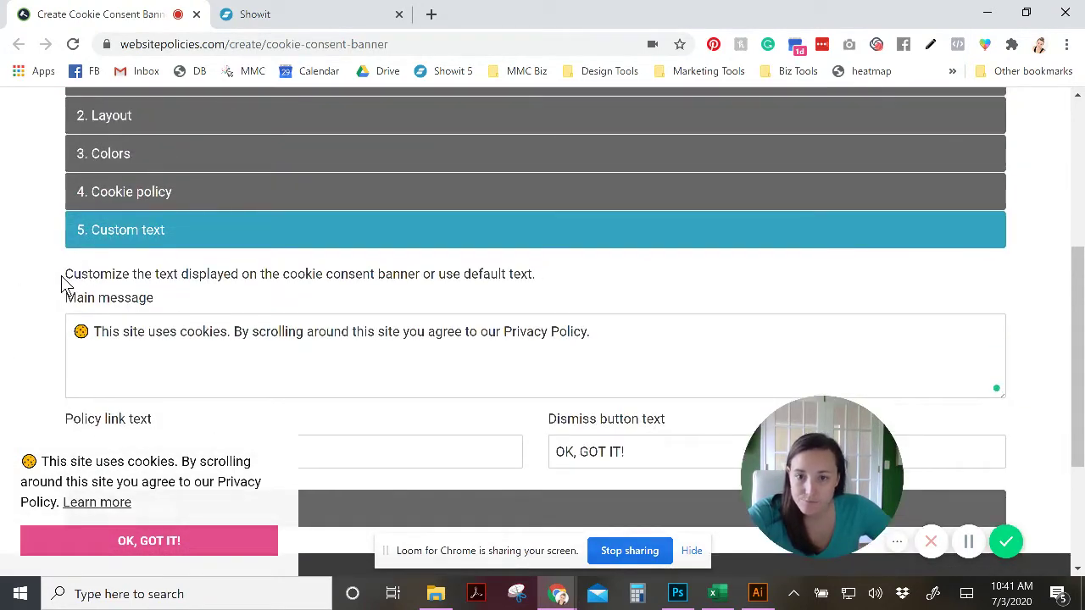
left_click_drag(93, 333, 596, 335)
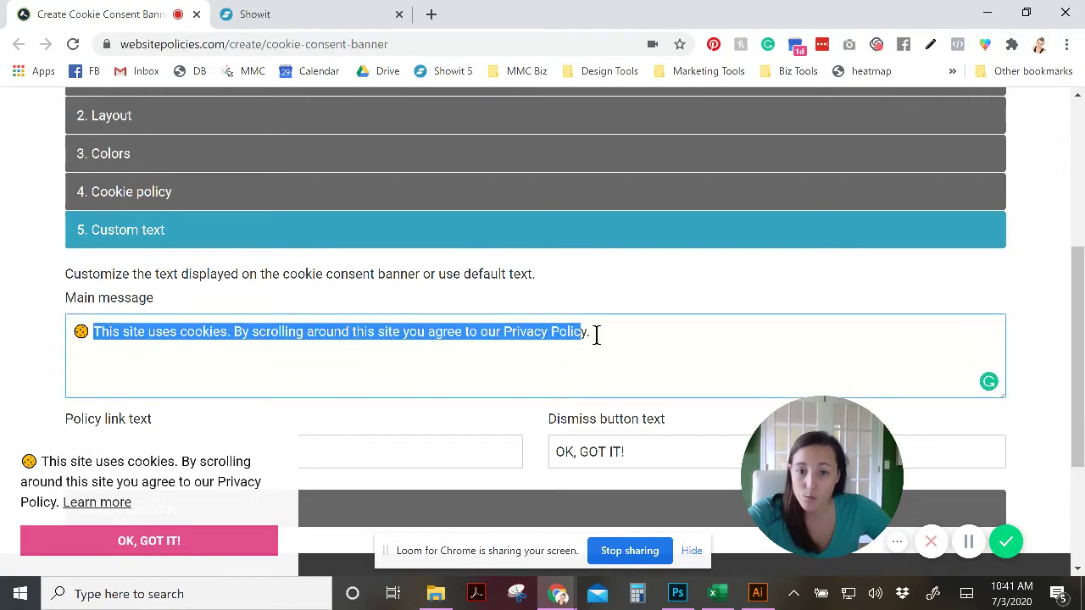
left_click(349, 333)
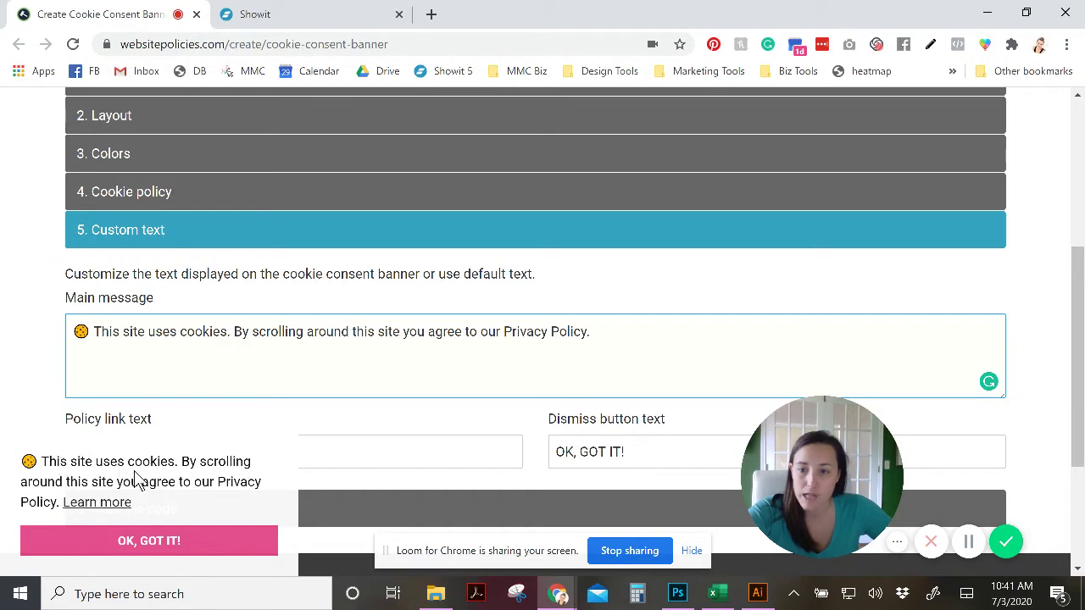
triple_click(248, 337)
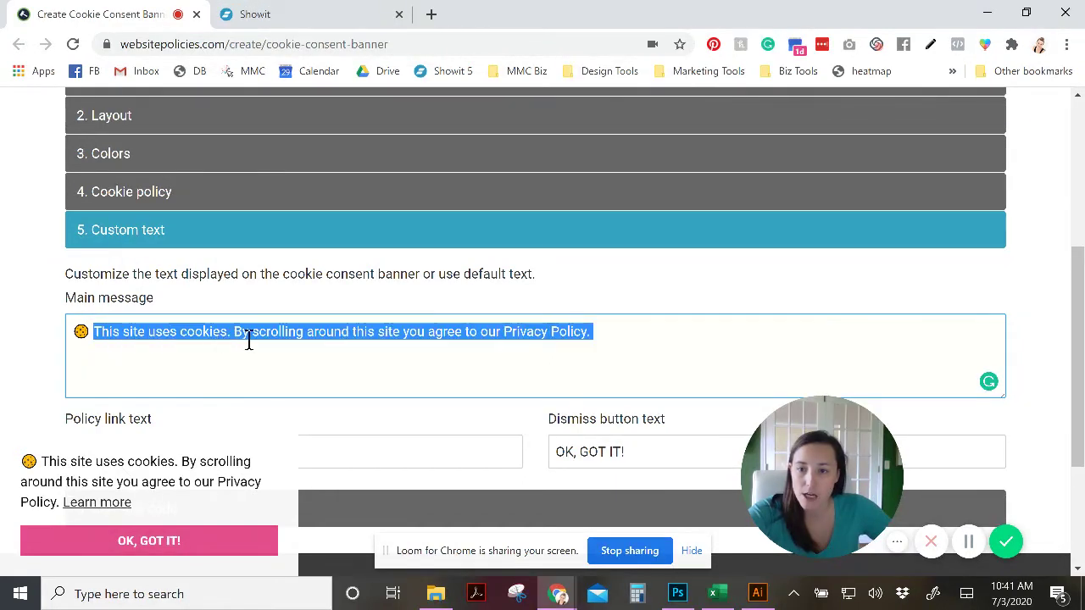
left_click(94, 335)
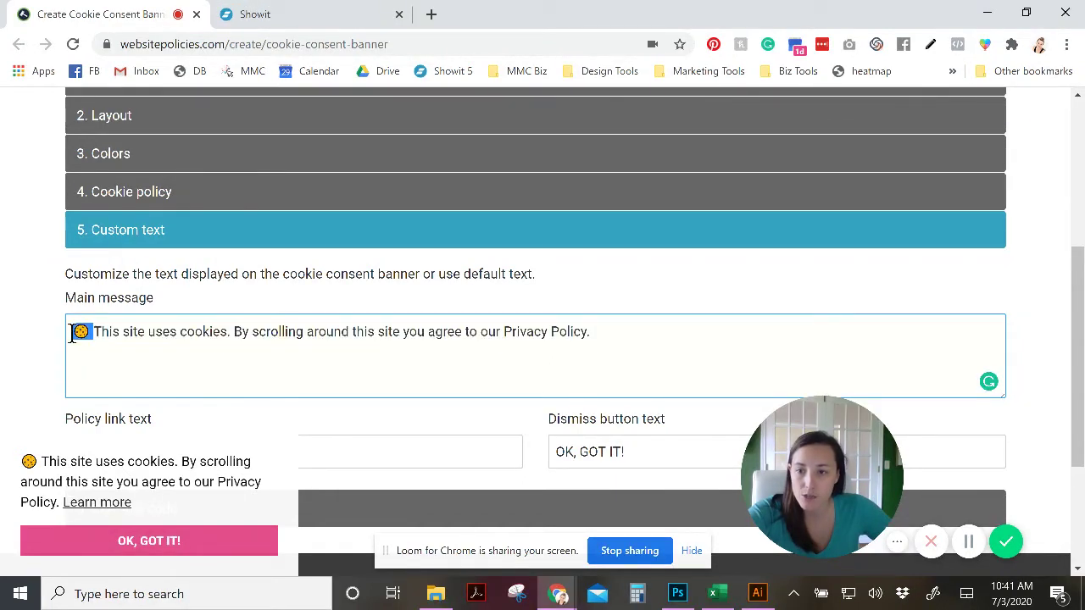
Examine the policy link text and dismiss button text, comparing them with the banner preview
scroll(206, 396, "down", 3)
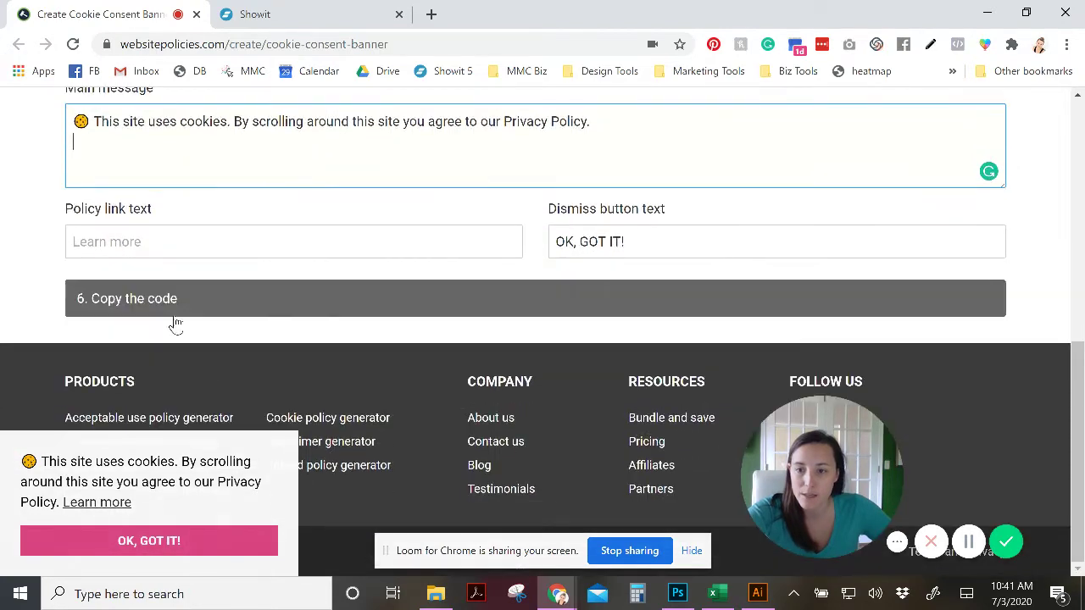
left_click(71, 245)
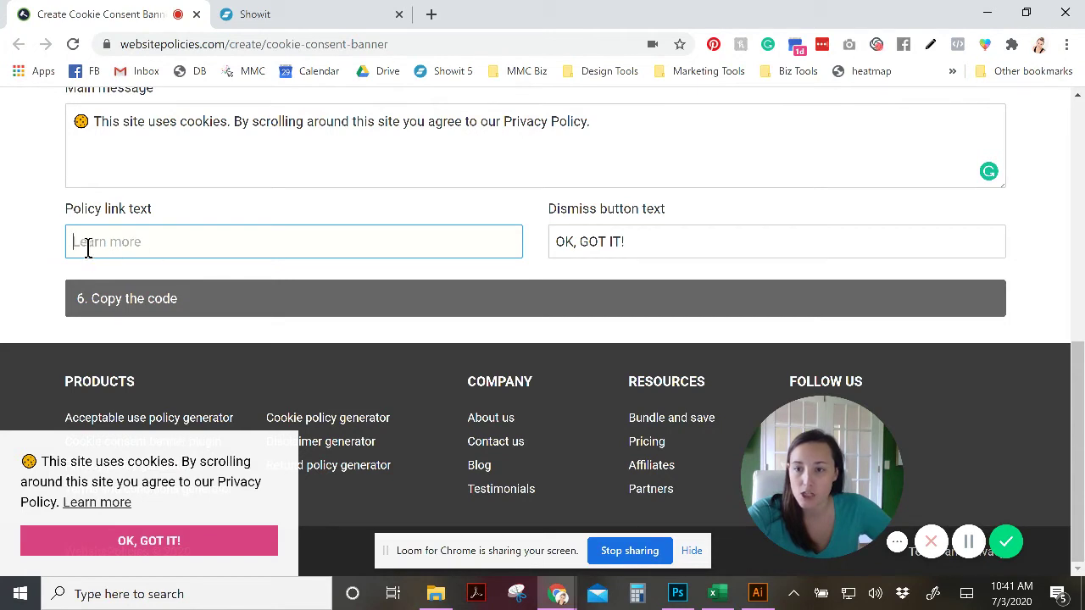
left_click(661, 242)
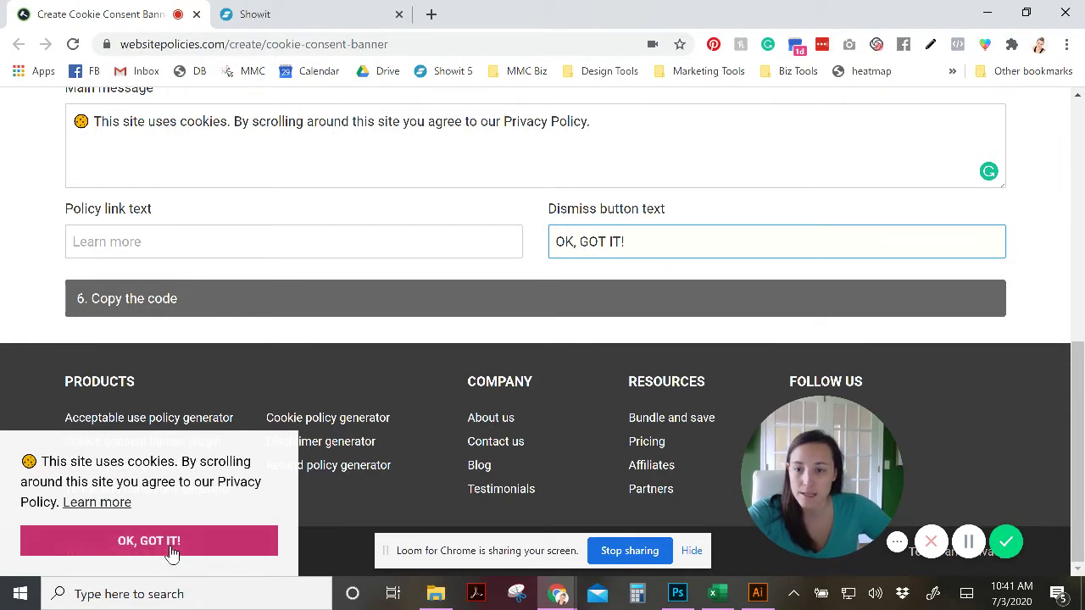
Open the Copy the code section, review the generated script, and copy the cookie banner code
left_click(149, 309)
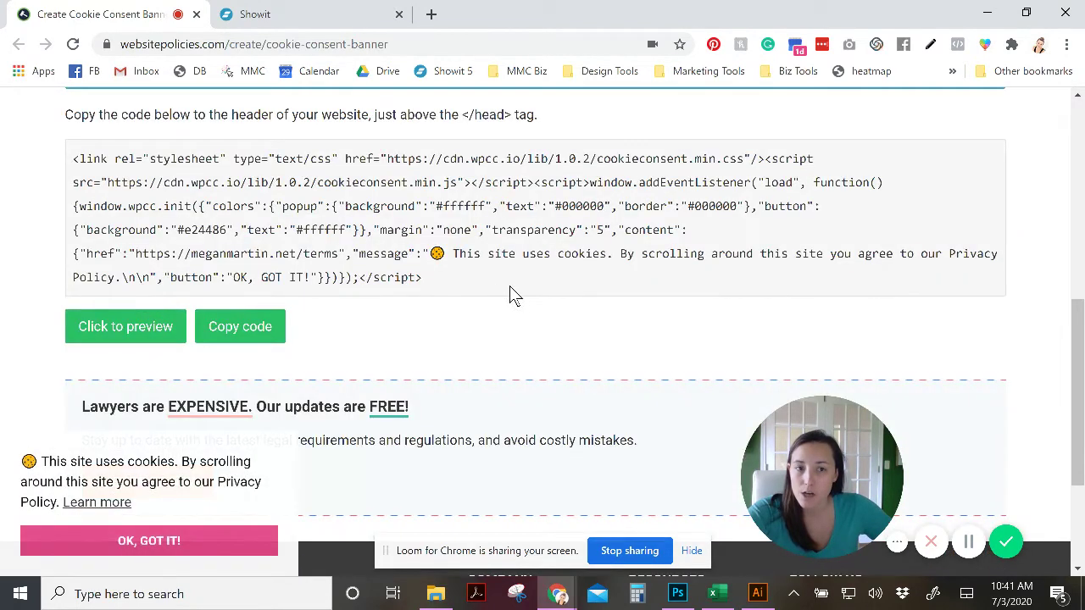
scroll(469, 287, "up", 3)
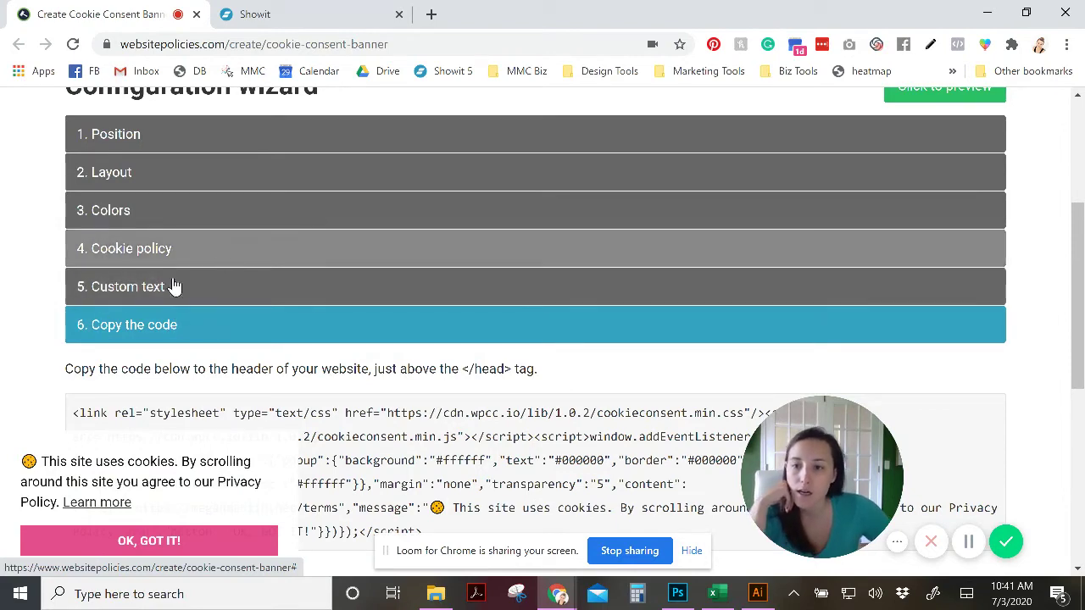
scroll(391, 350, "down", 2)
scroll(392, 350, "down", 1)
double_click(300, 291)
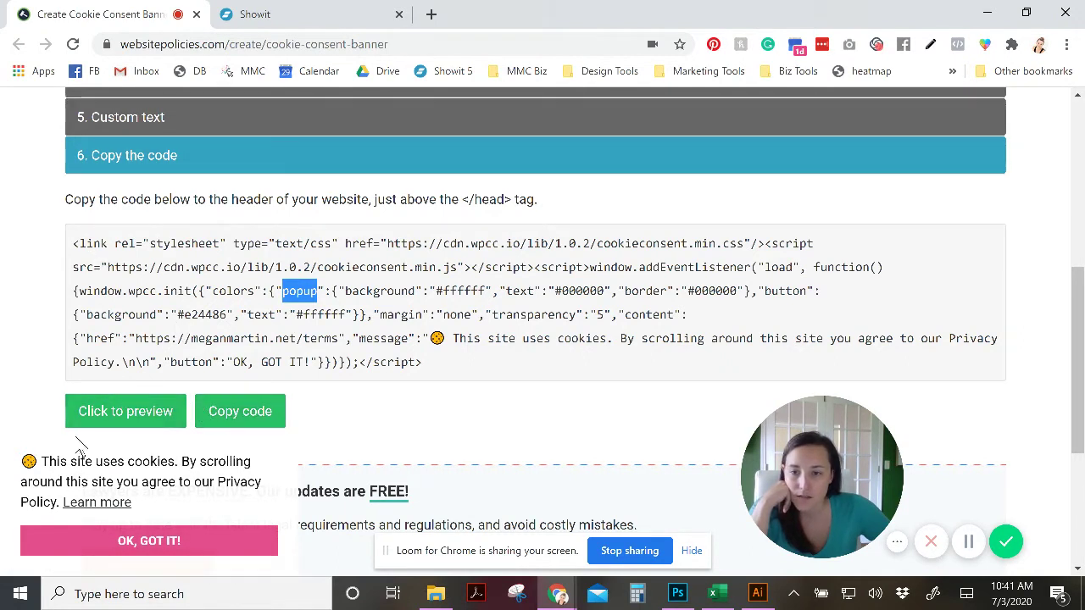
left_click(227, 413)
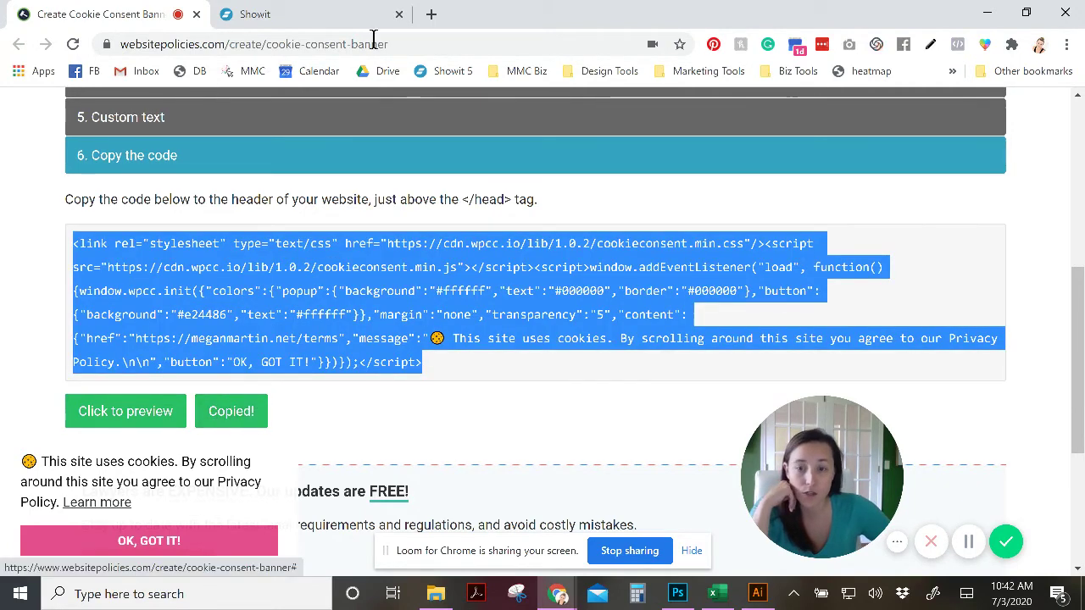
Switch to the Showit editor, select the Home page, and display its list of canvases
left_click(348, 10)
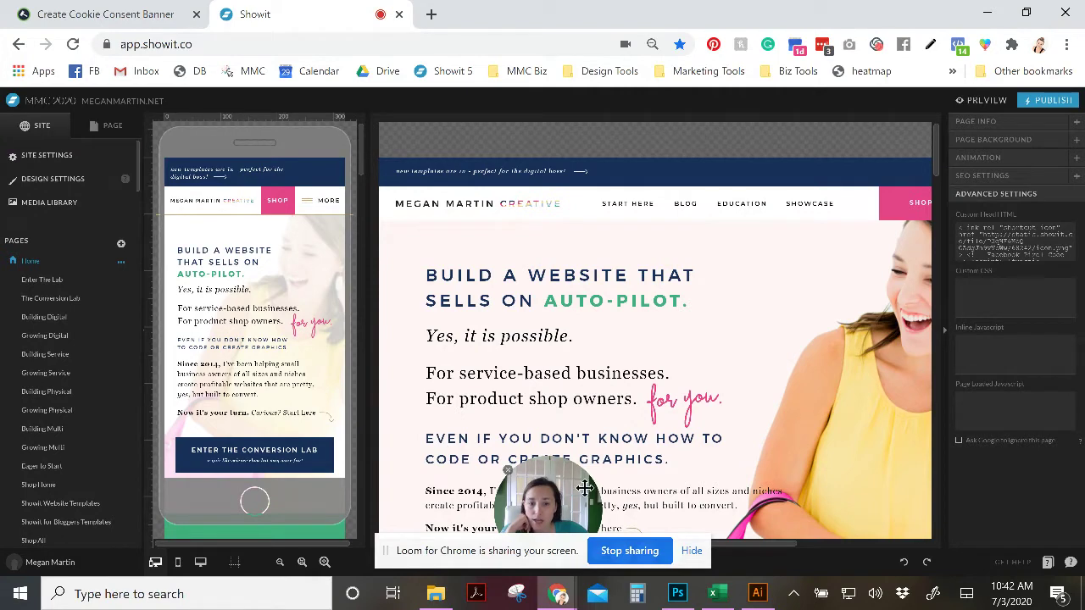
left_click_drag(550, 498, 224, 477)
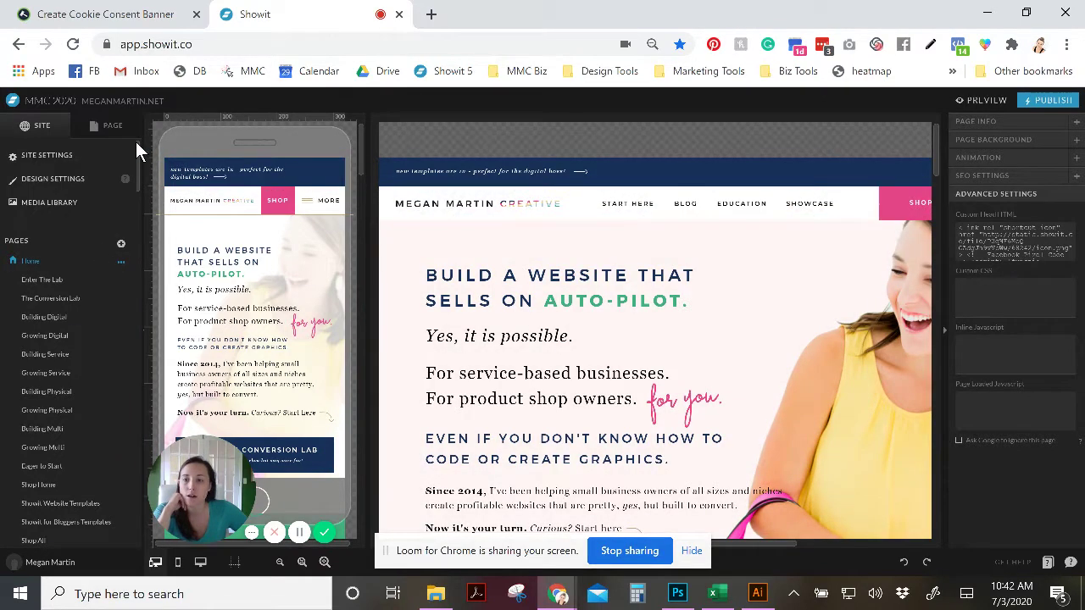
mouse_move(135, 142)
left_mouse_down()
mouse_move(142, 162)
mouse_move(135, 129)
mouse_move(151, 322)
mouse_move(134, 141)
left_mouse_up()
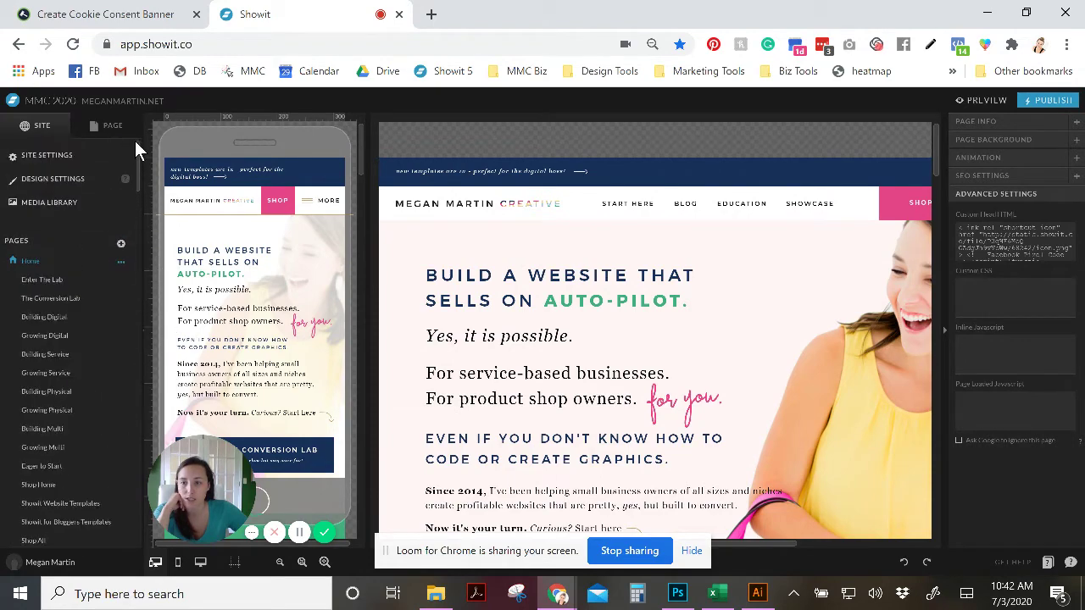
left_click(26, 262)
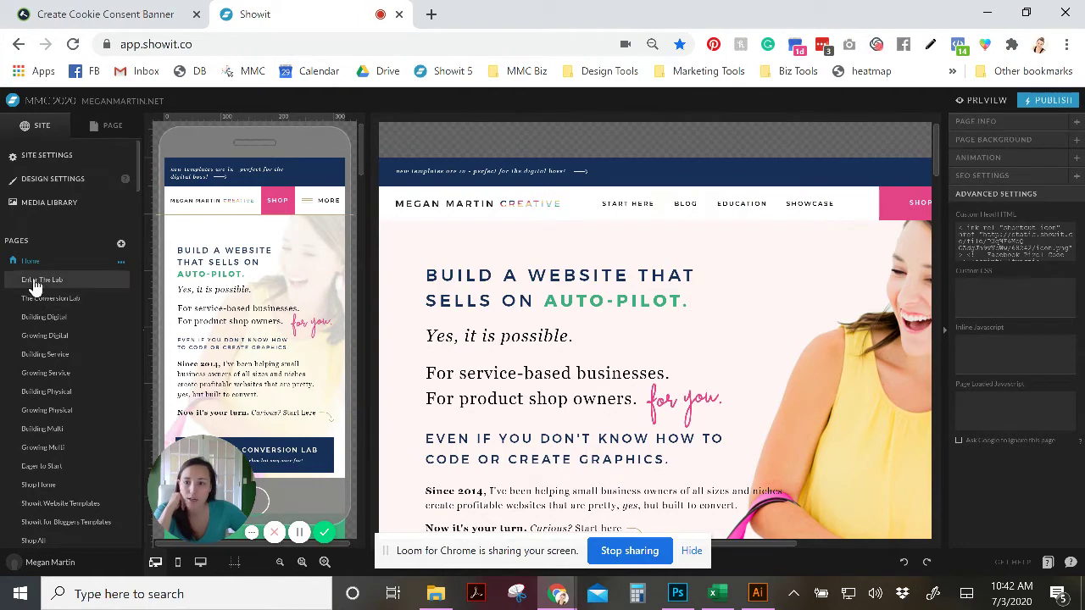
left_click(108, 128)
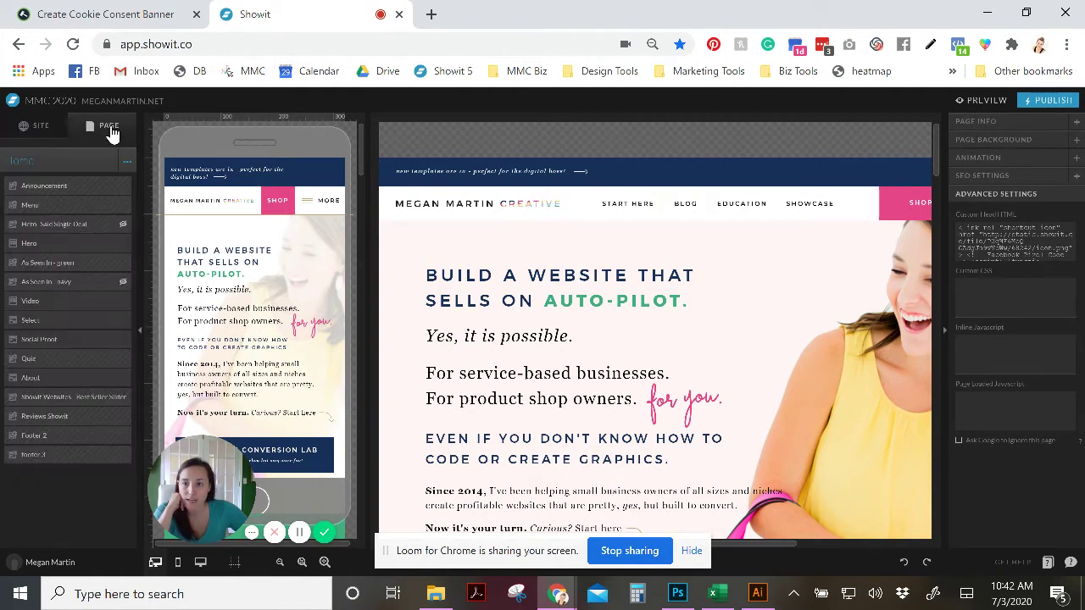
Examine the page settings of The Conversion Lab and Home pages, and look through the site's page list down to the Blog Templates
left_click(40, 127)
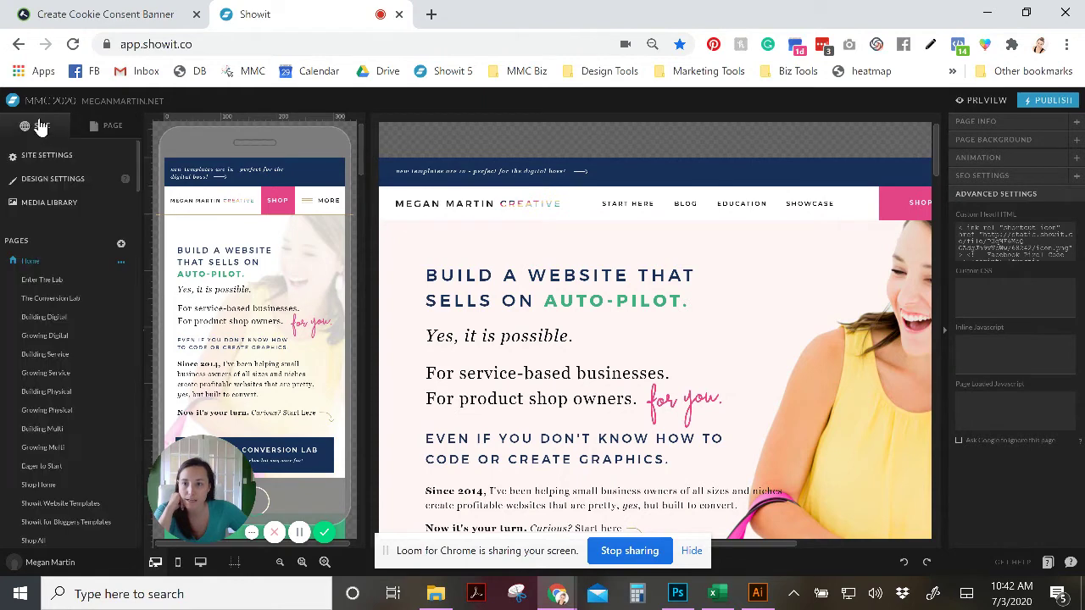
left_click(64, 298)
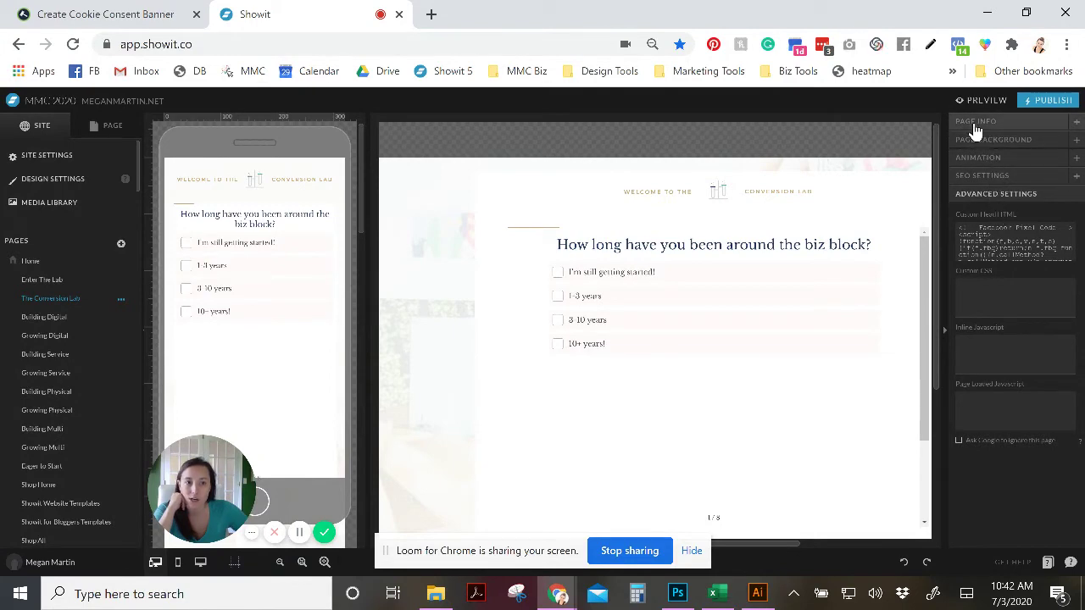
left_click(38, 264)
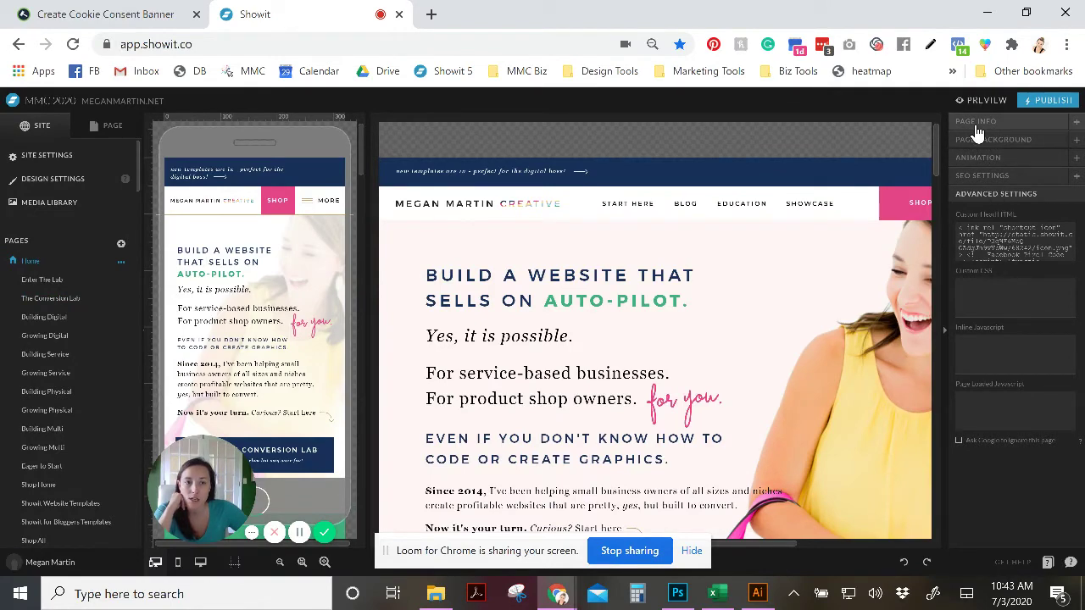
left_click(976, 122)
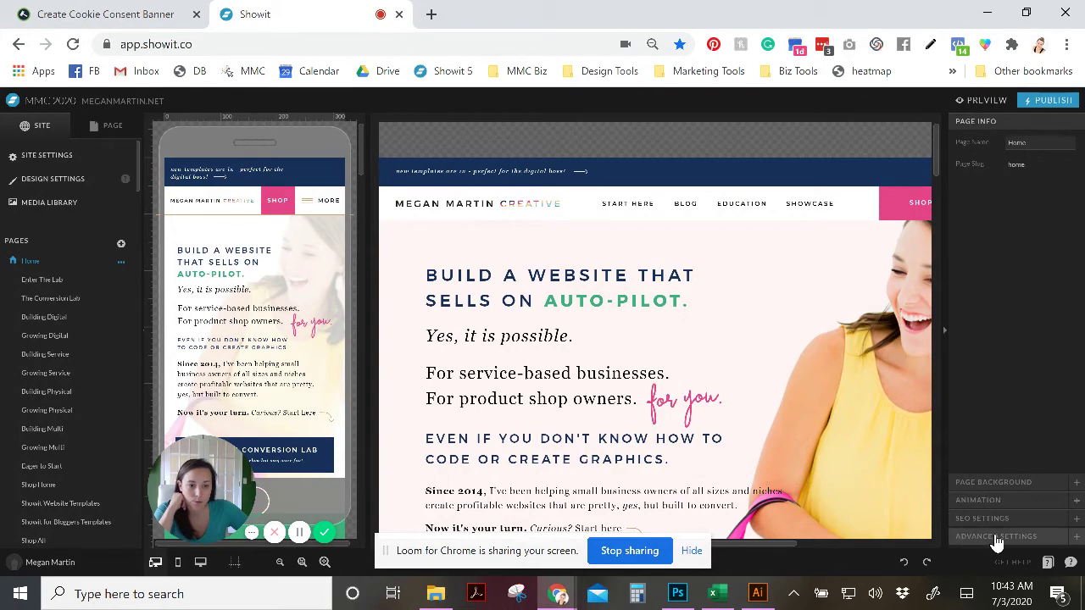
left_click(996, 537)
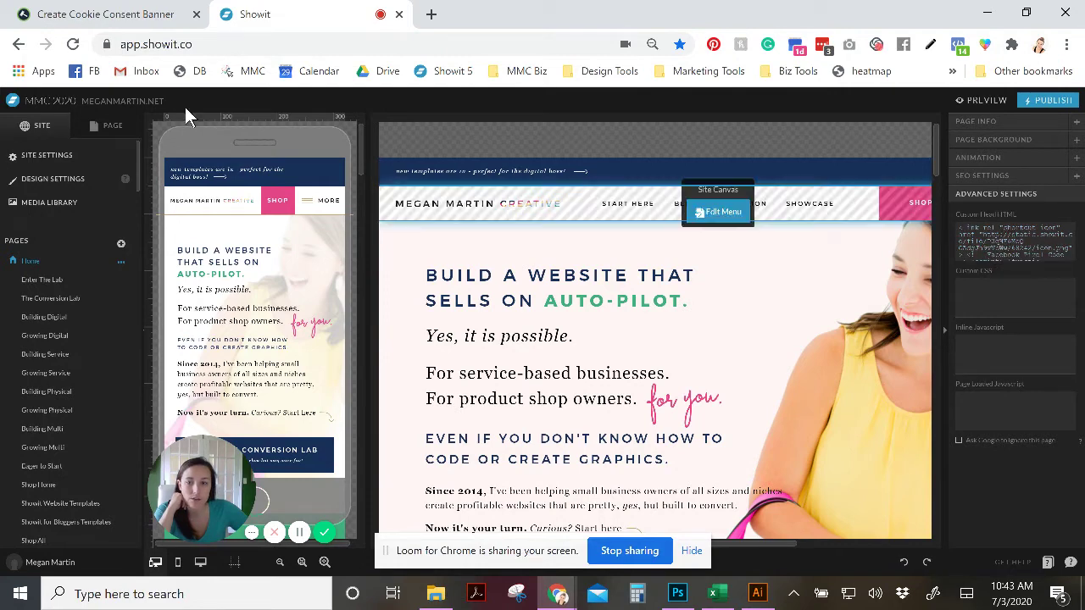
scroll(69, 441, "down", 3)
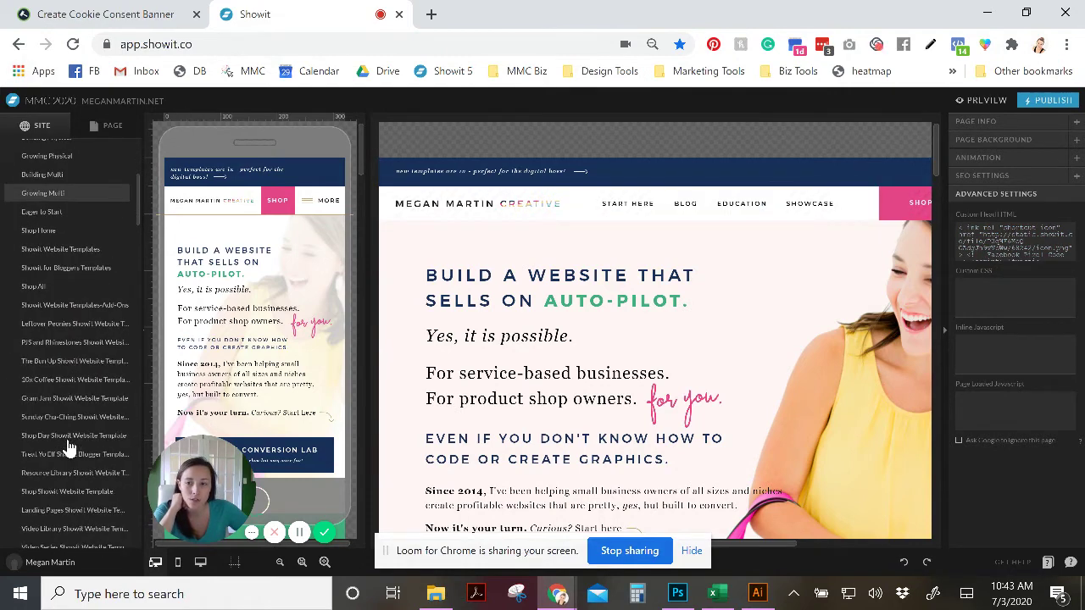
scroll(68, 446, "down", 10)
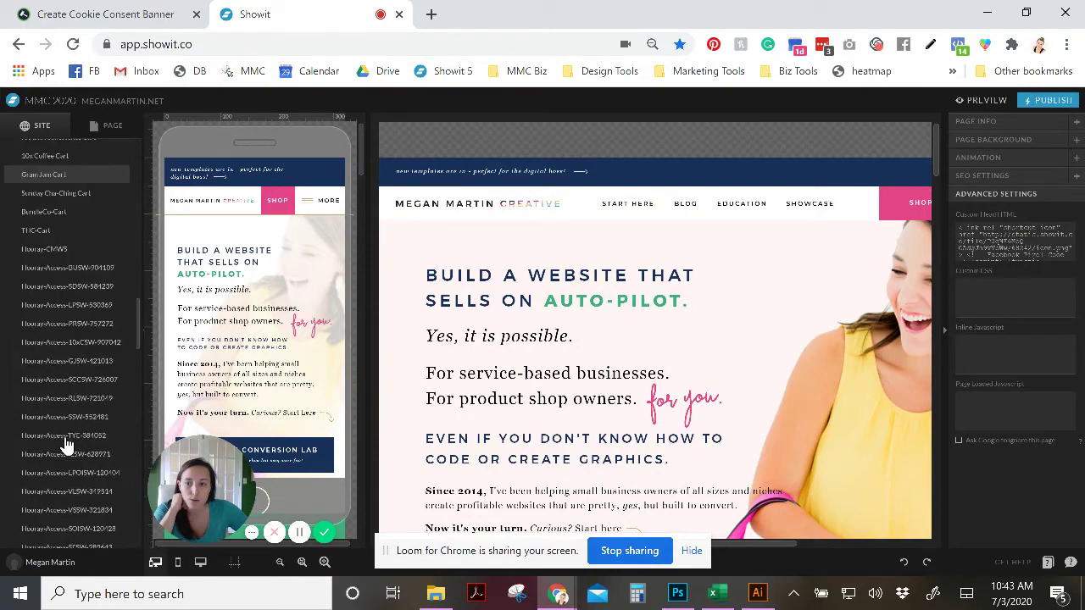
scroll(67, 445, "down", 5)
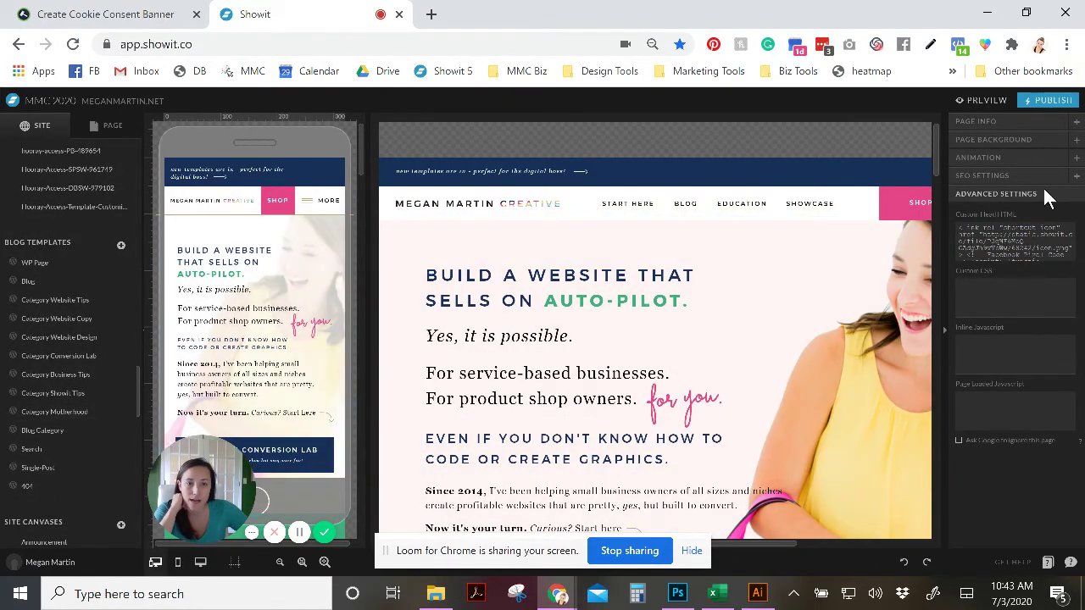
Open the Home page's custom head HTML, highlight the cookie consent script at its end for review, and save the code
left_click(1017, 242)
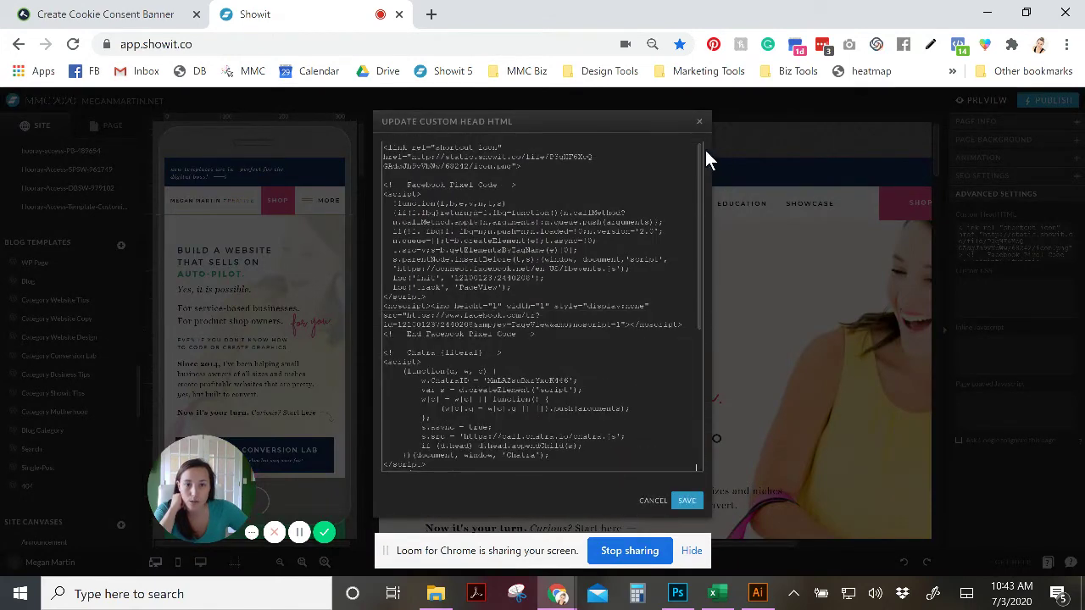
scroll(642, 242, "down", 4)
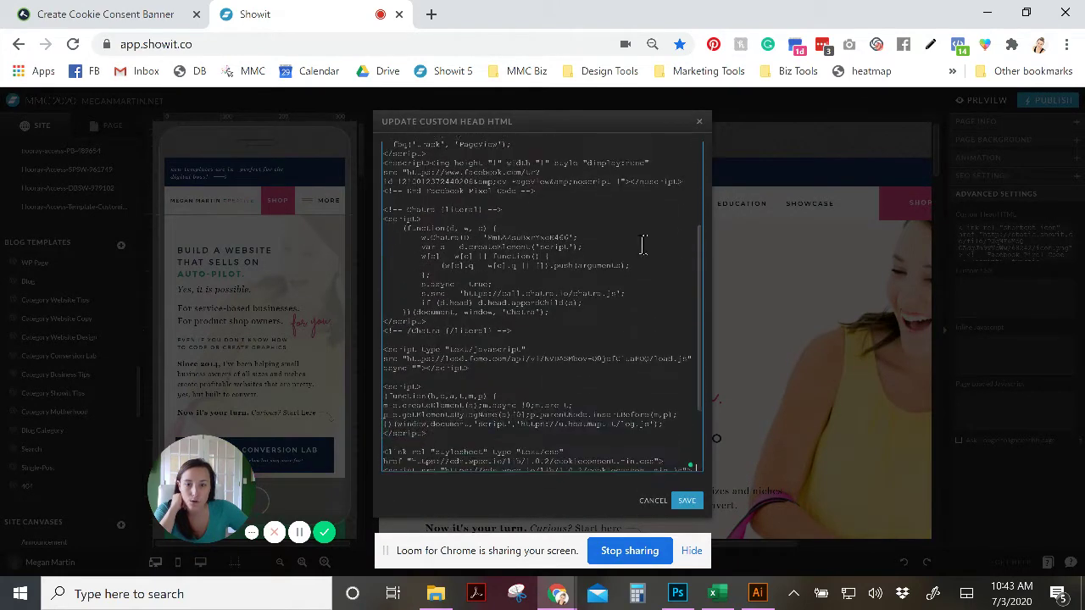
scroll(697, 235, "down", 3)
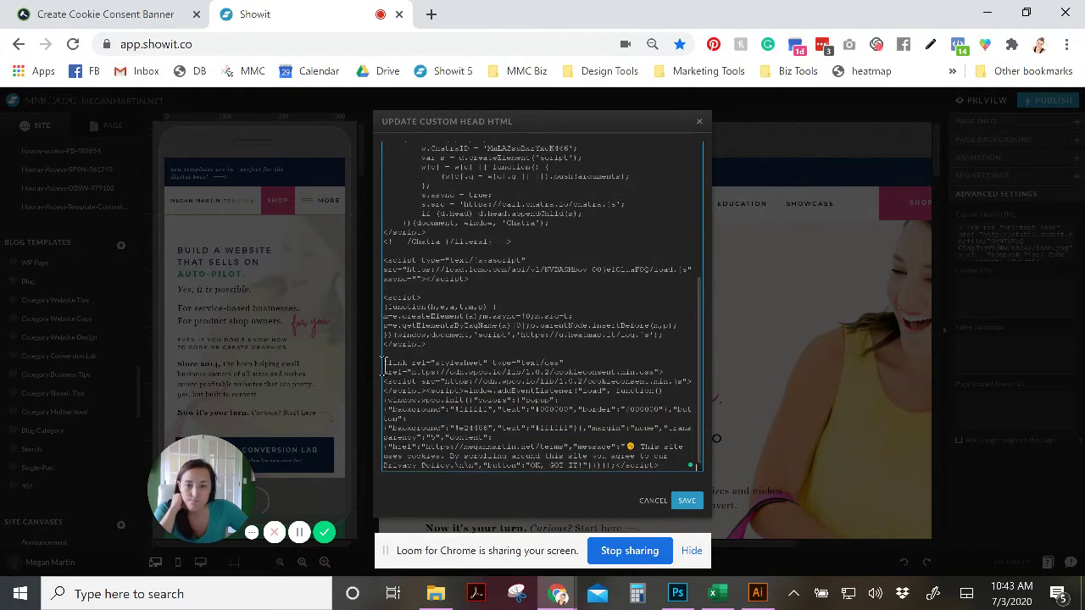
left_click_drag(381, 362, 670, 464)
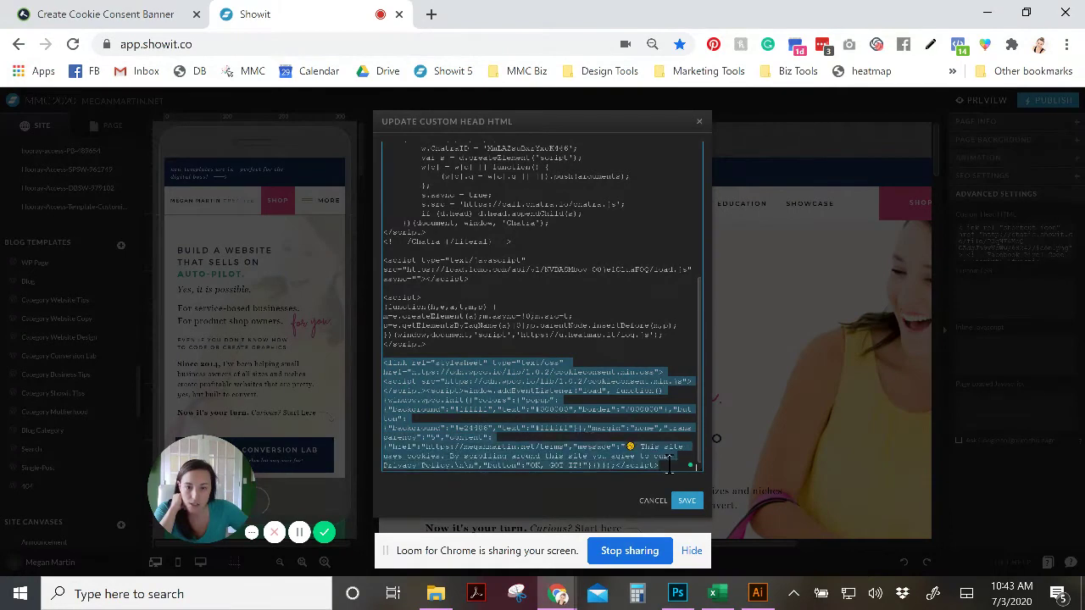
left_click(111, 12)
scroll(133, 146, "up", 10)
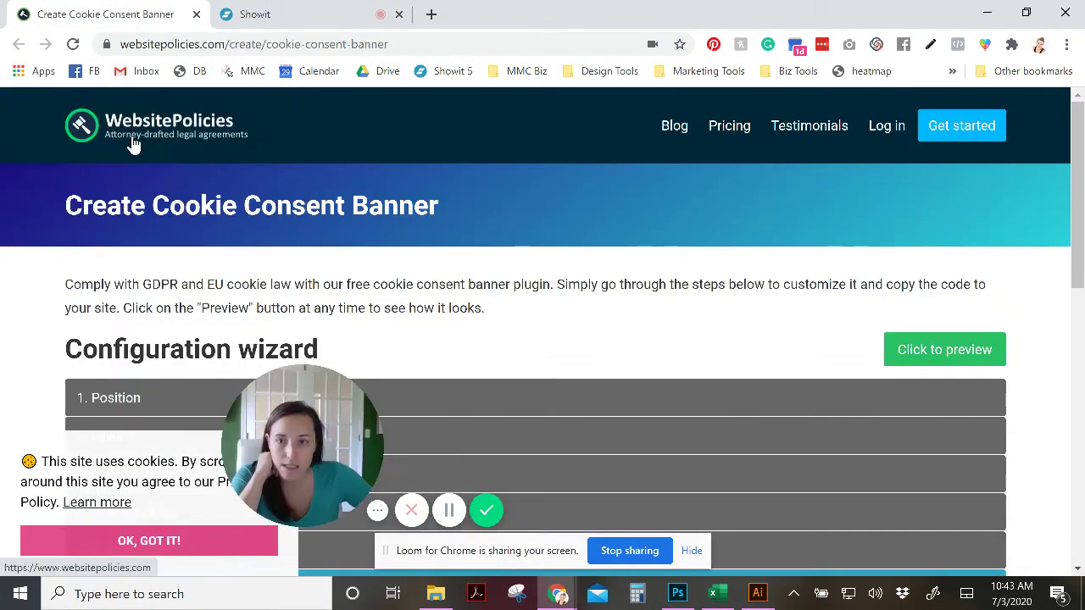
left_click(254, 14)
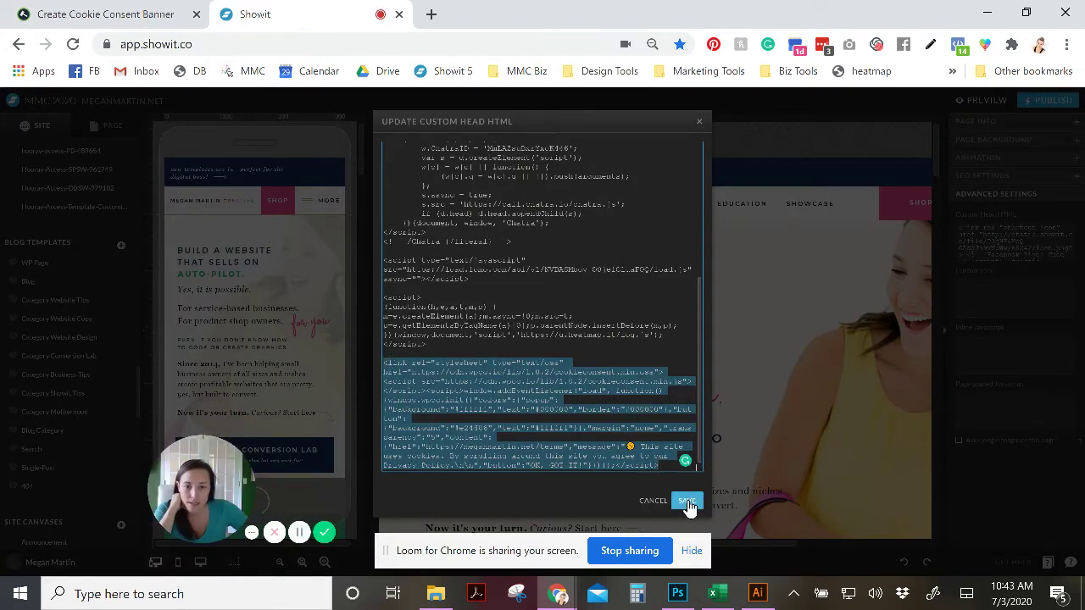
left_click(687, 505)
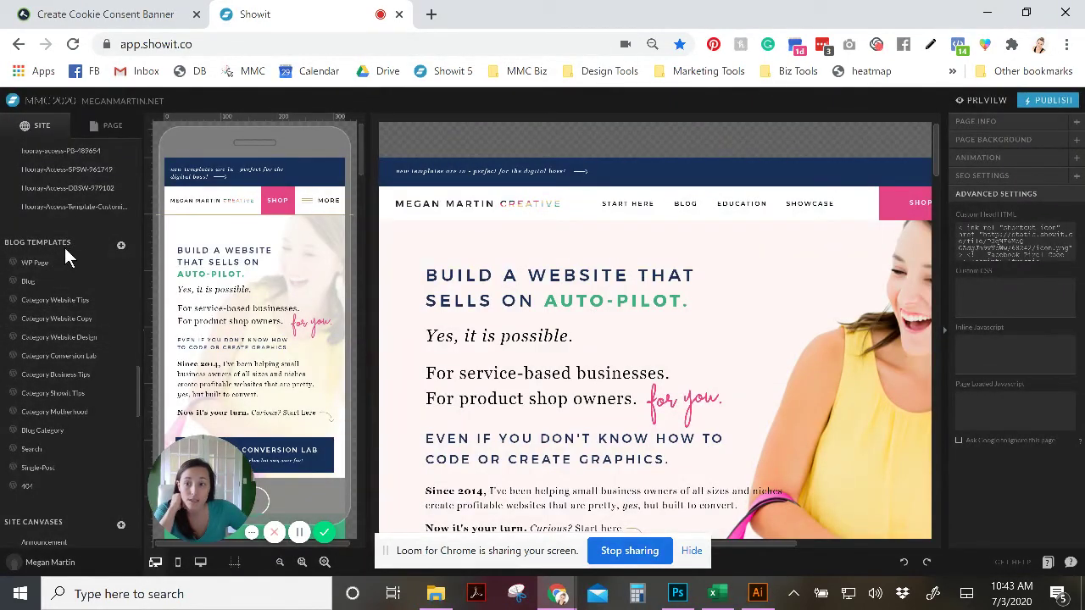
Review the cookie consent script at the end of the Blog template's custom head HTML and save the code
left_click(28, 283)
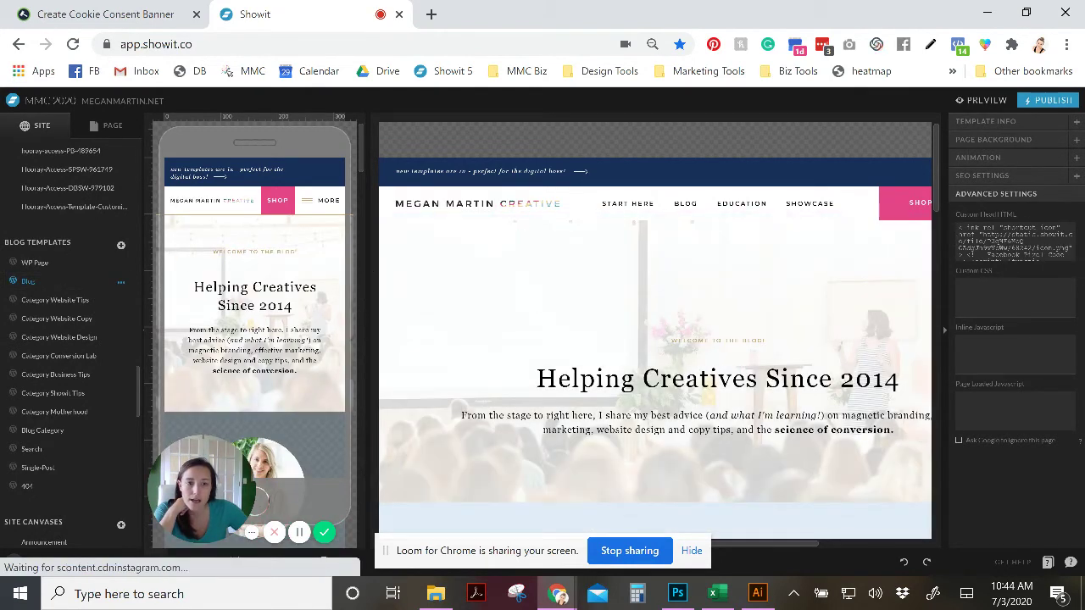
left_click(988, 245)
left_click_drag(698, 308, 699, 465)
left_click_drag(383, 359, 674, 471)
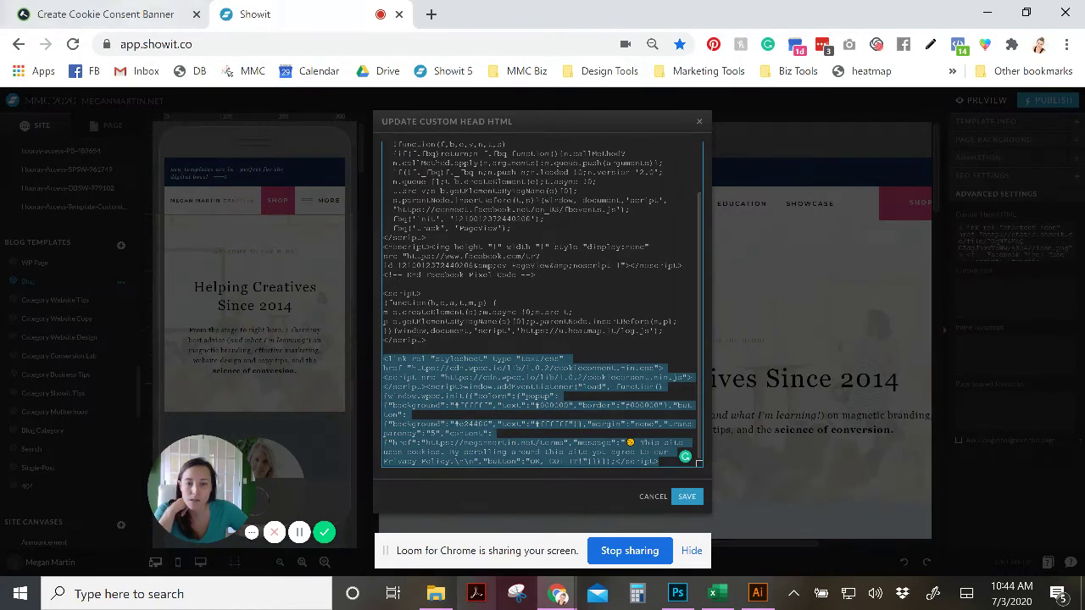
left_click(683, 500)
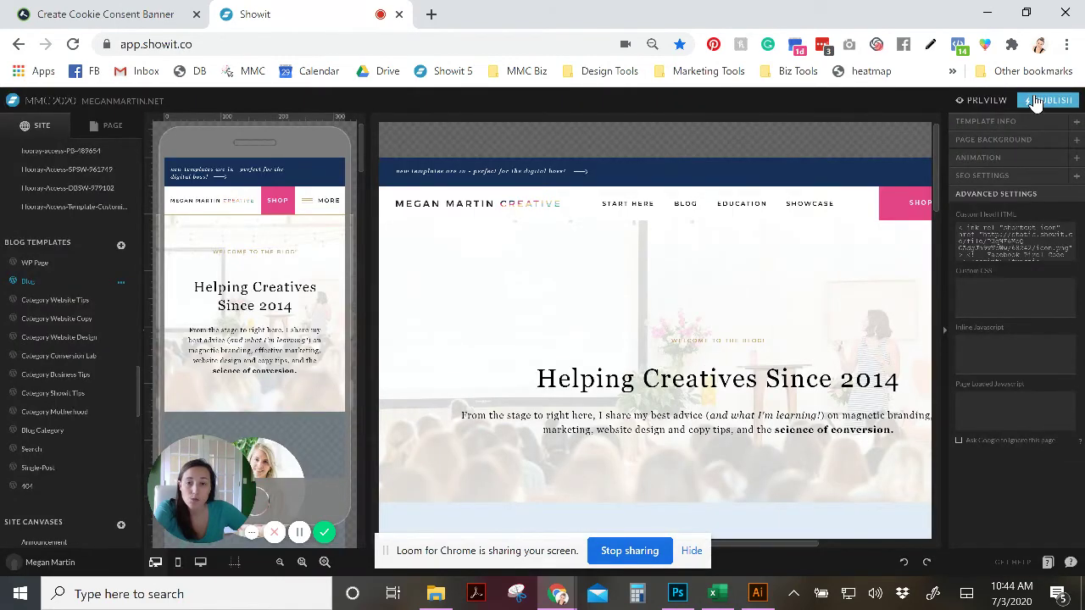
Switch to the incognito browser window with the live site, examine the cookie banner while browsing the home page, and dismiss it
left_click(555, 596)
left_click(361, 525)
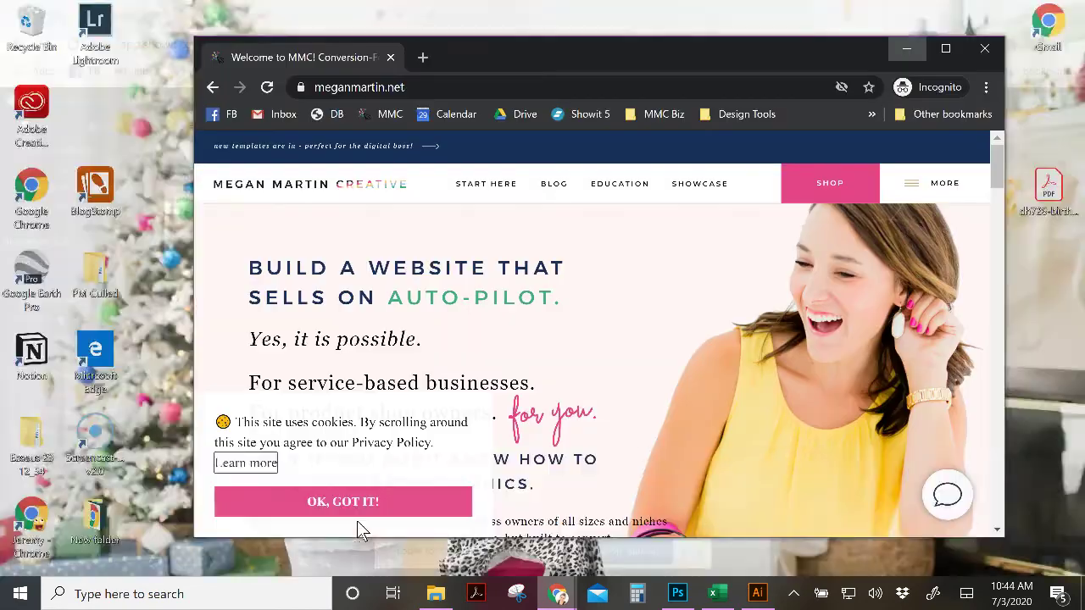
scroll(265, 439, "down", 2)
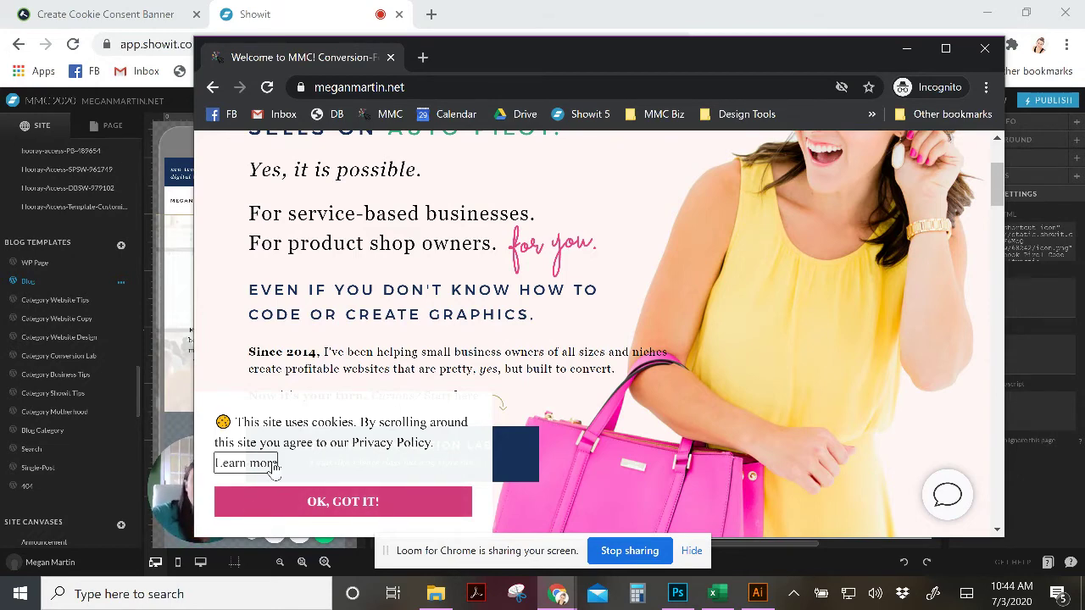
left_click_drag(770, 57, 677, 48)
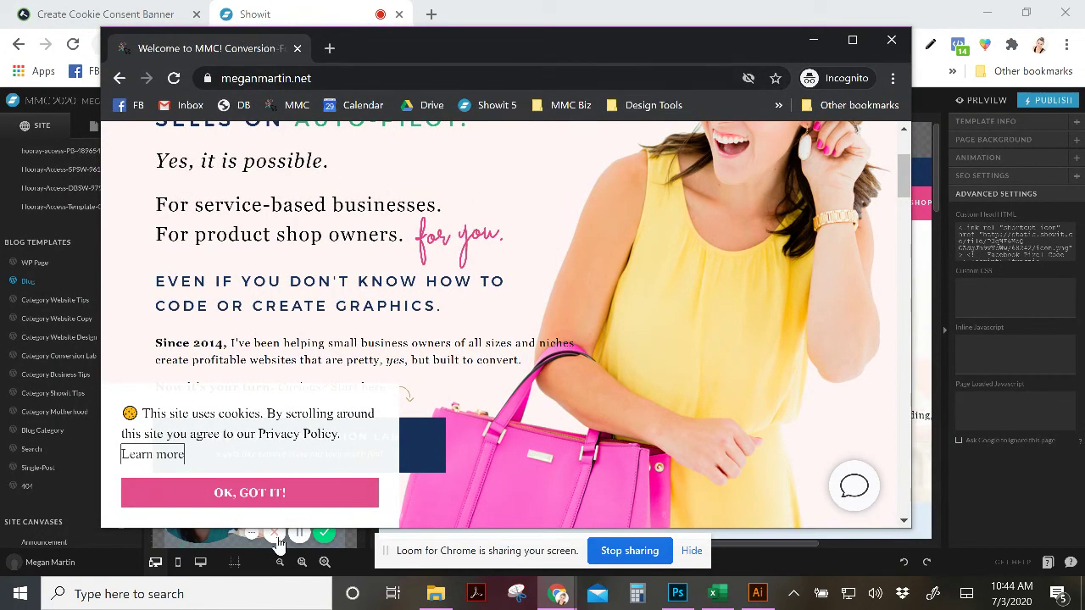
left_click(246, 501)
scroll(684, 379, "up", 2)
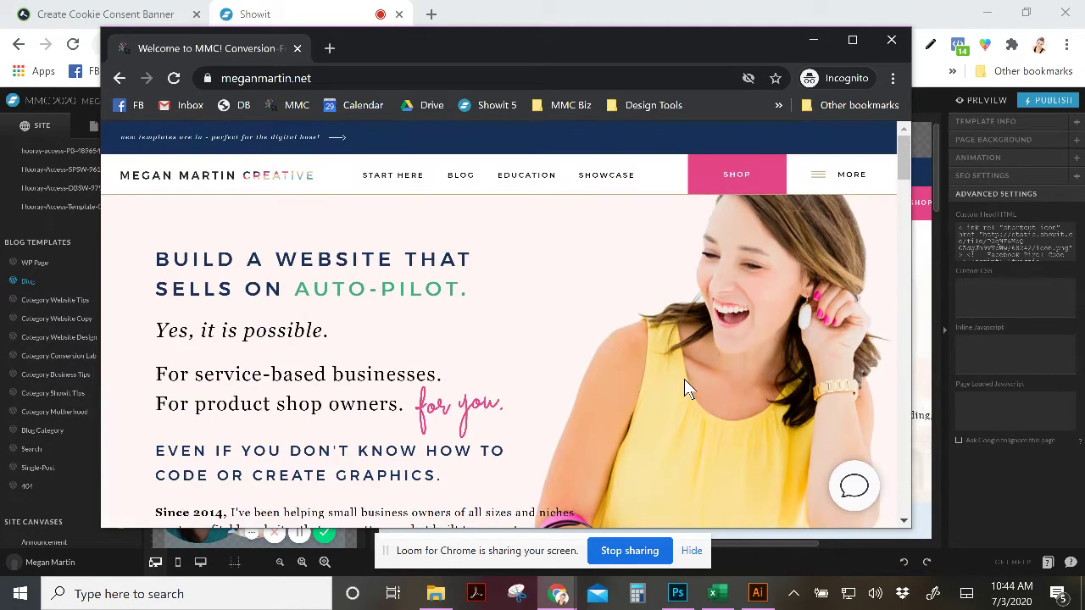
Check the live site's Shop page down to its footer for the cookie banner, and close the incognito window
left_click(747, 173)
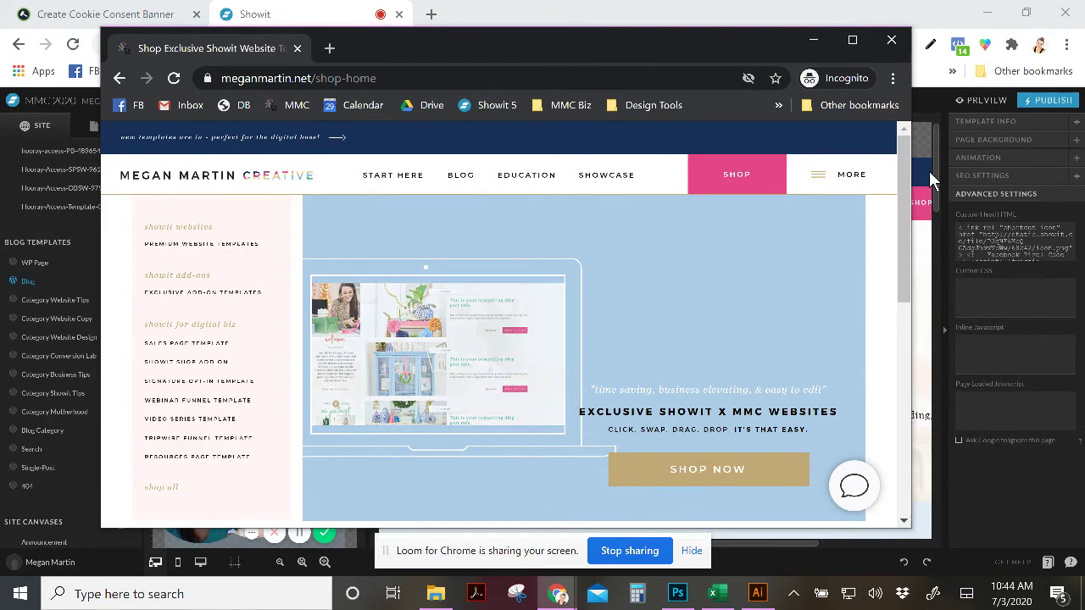
left_click_drag(906, 150, 881, 140)
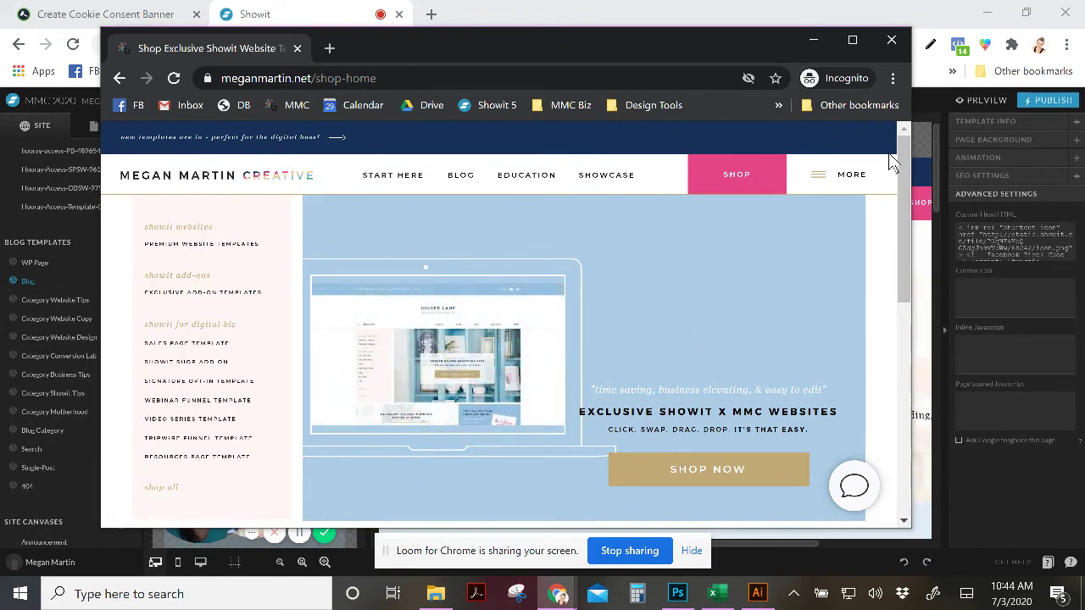
left_click_drag(901, 139, 926, 316)
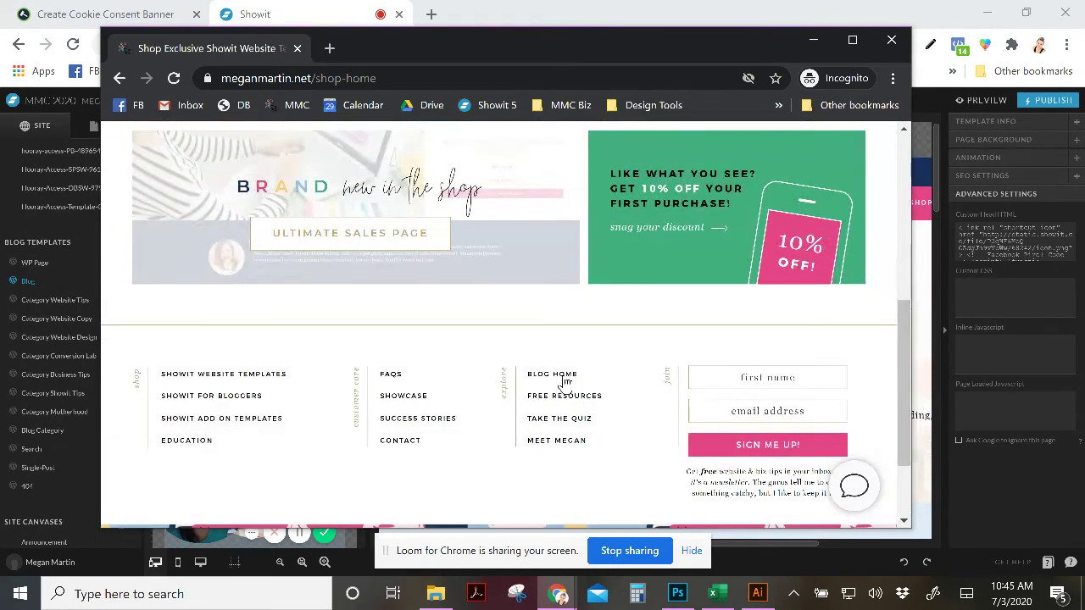
scroll(333, 479, "up", 10)
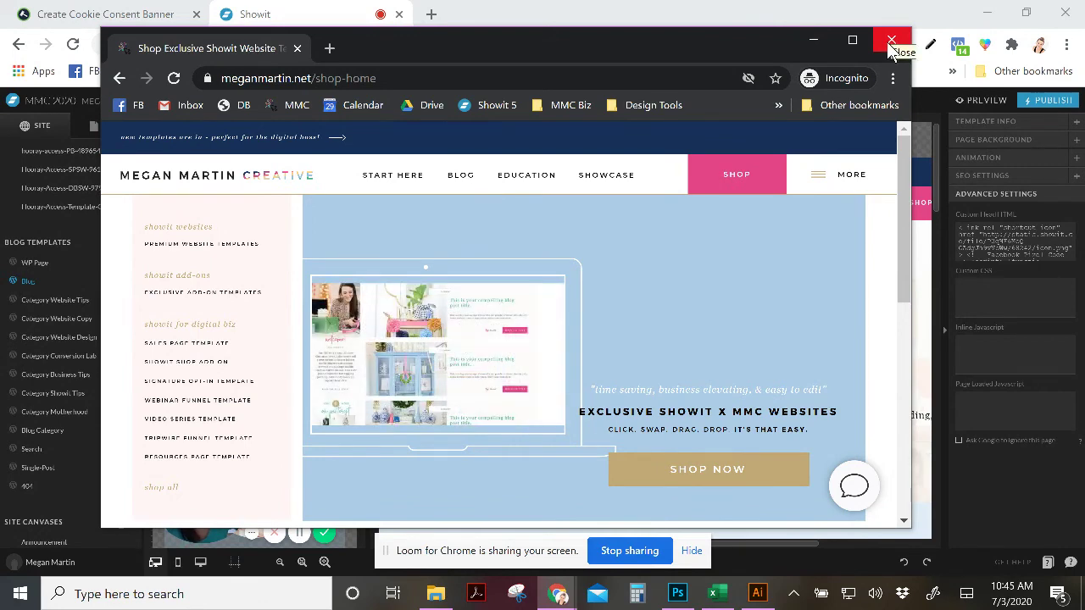
left_click(891, 41)
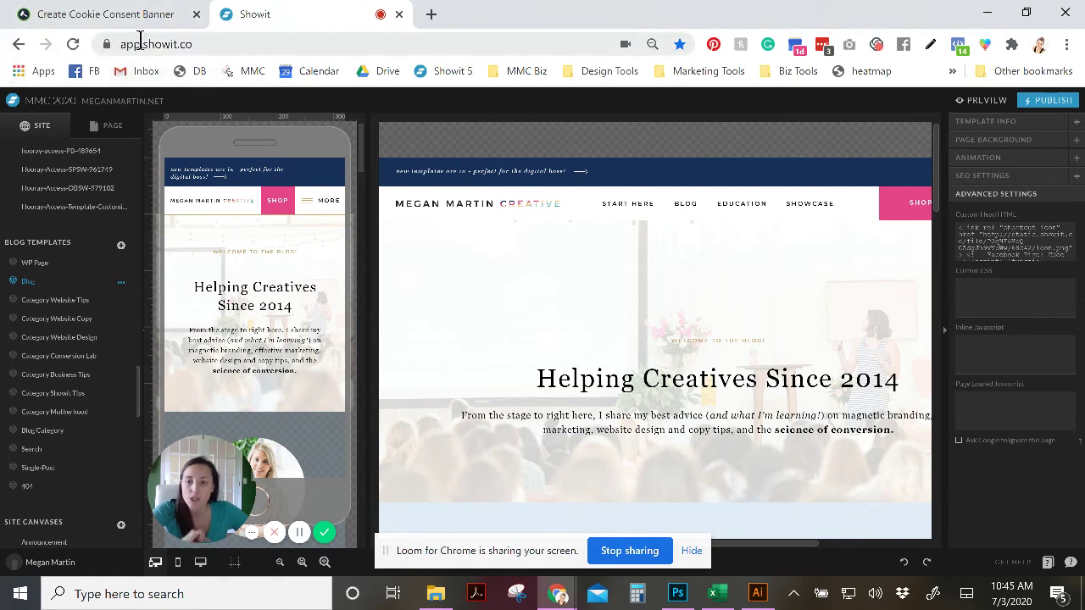
Return to the WebsitePolicies cookie consent generator and highlight its web address
left_click(132, 14)
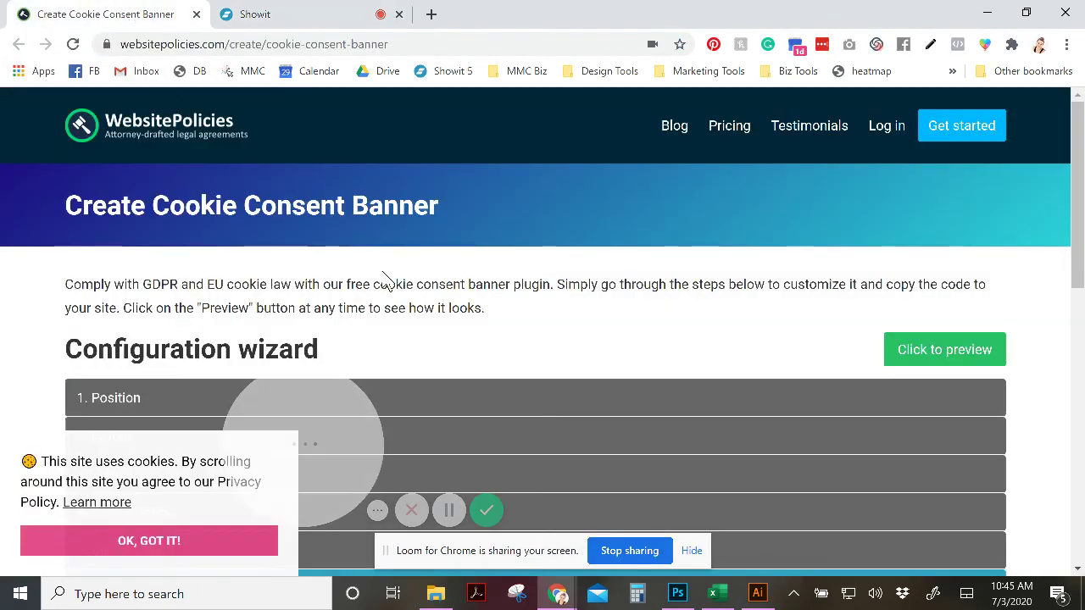
left_click_drag(126, 43, 436, 48)
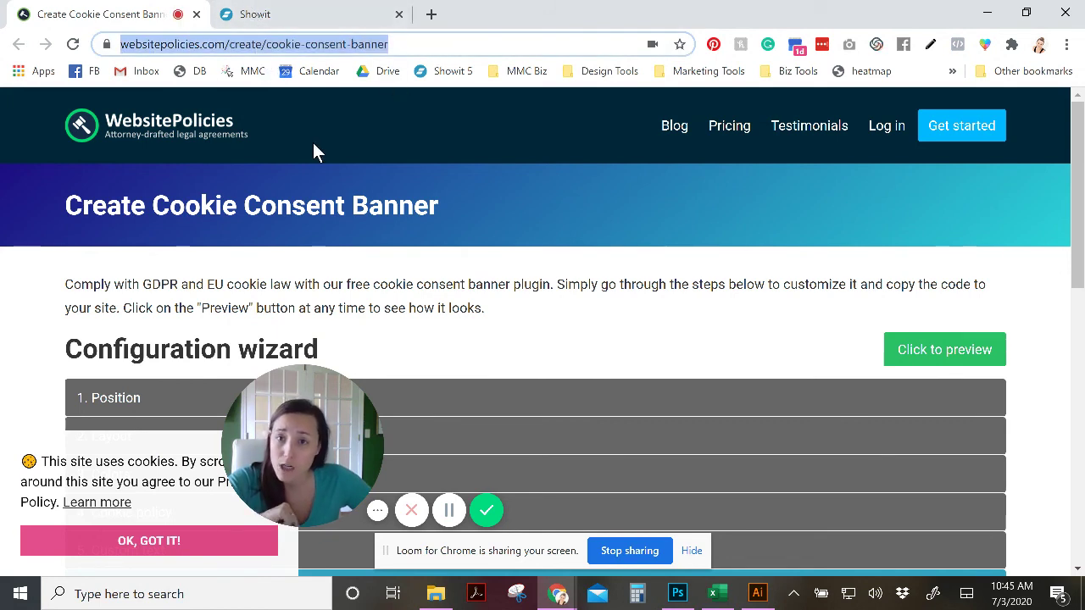
left_click(400, 44)
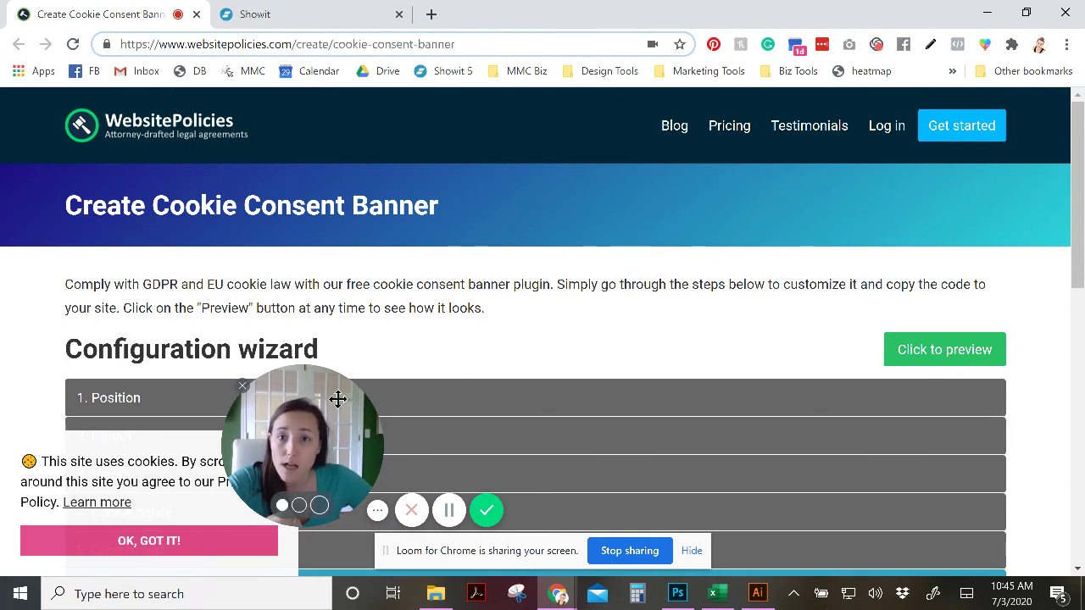
left_click_drag(321, 466, 790, 465)
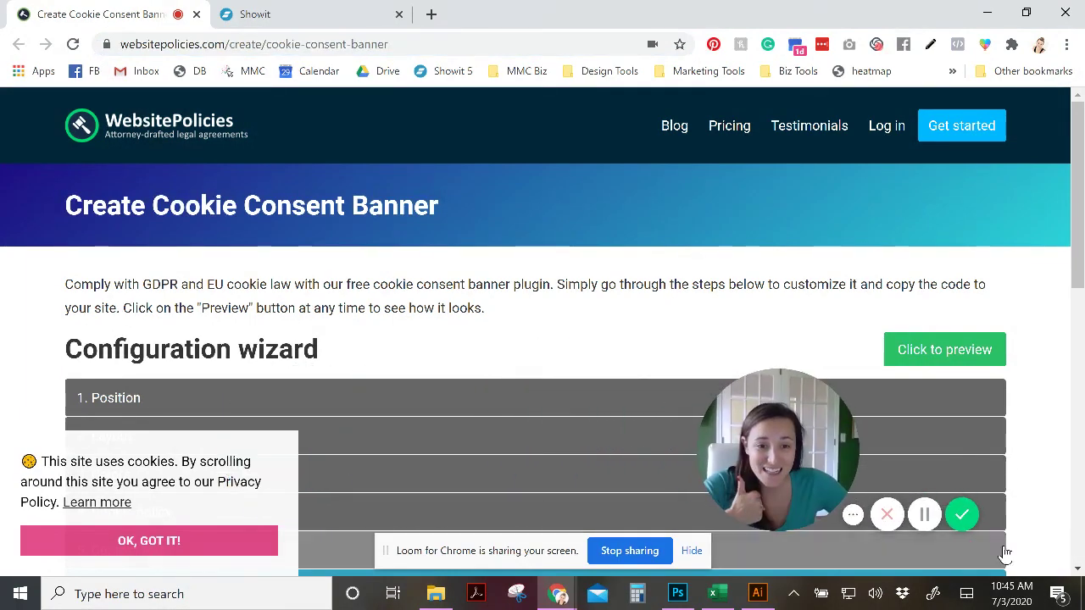